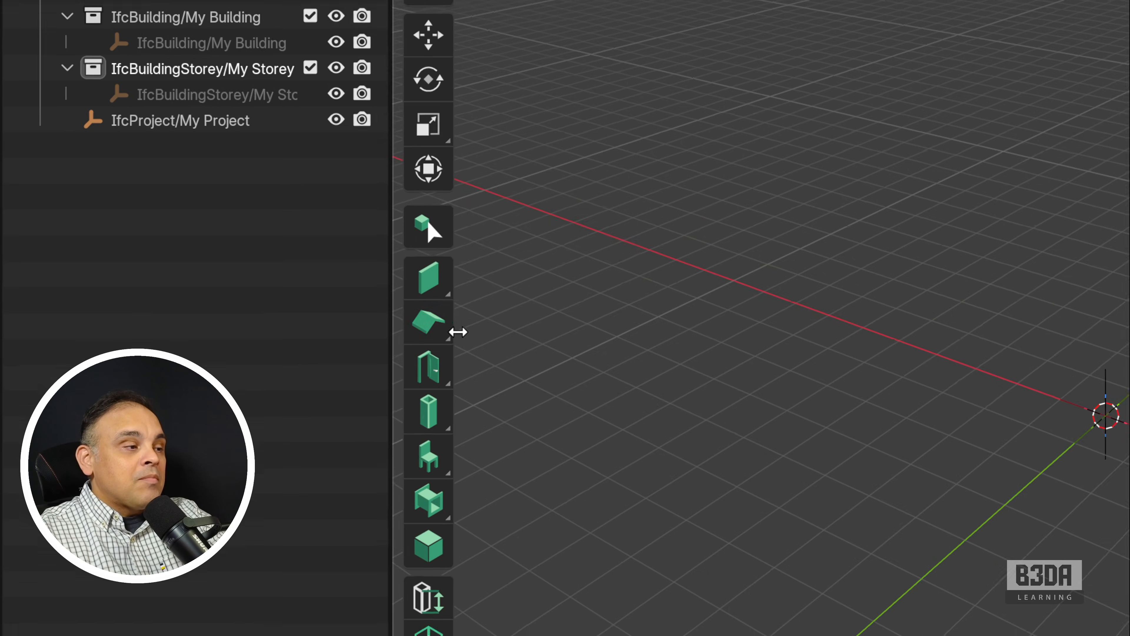
- Activate the Roof Tool for creating BIM elements
{"action": "left_click", "coordinate": [445, 334]}
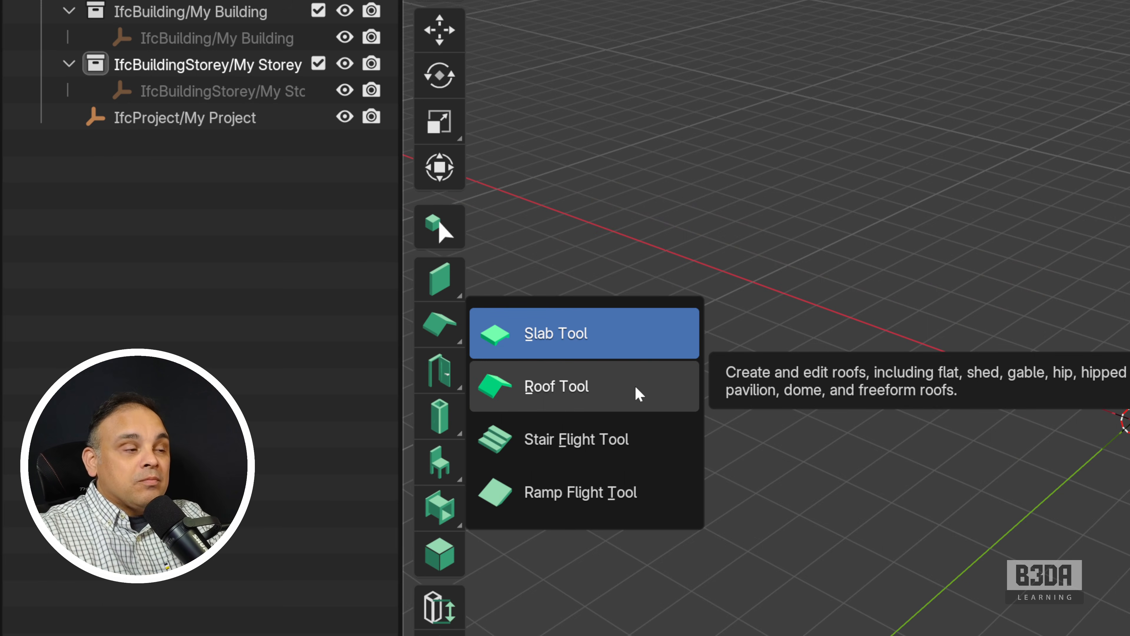
{"action": "left_click", "coordinate": [635, 384]}
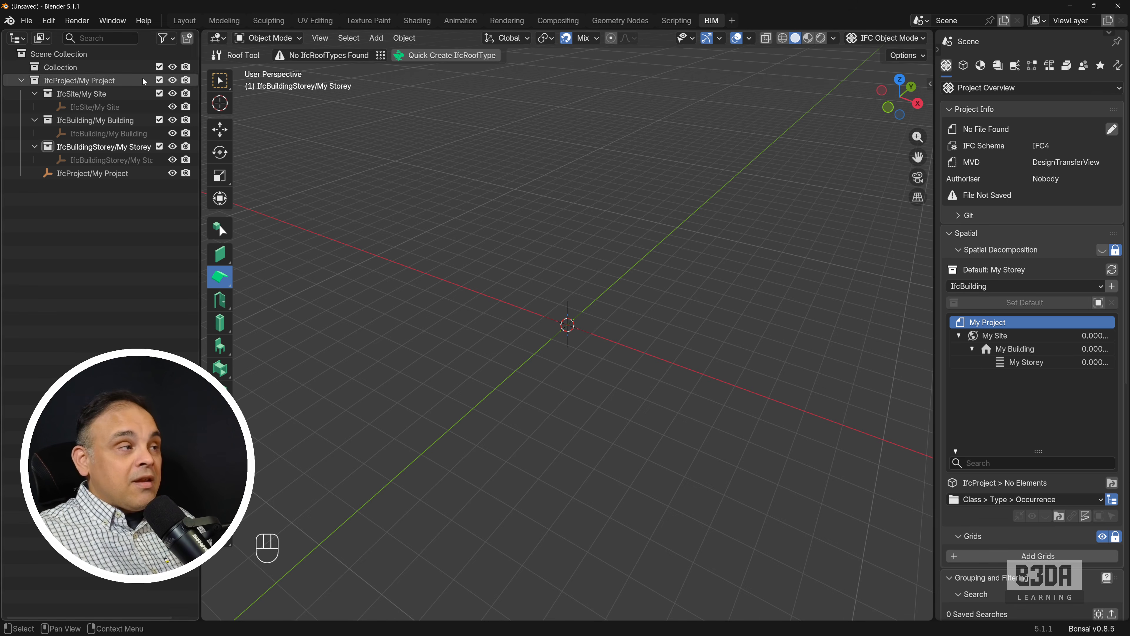
- Create a new metric IFC4 project with the project wizard, using the IFC4 Demo Template
{"action": "left_click", "coordinate": [27, 21]}
{"action": "mouse_move", "coordinate": [67, 36]}
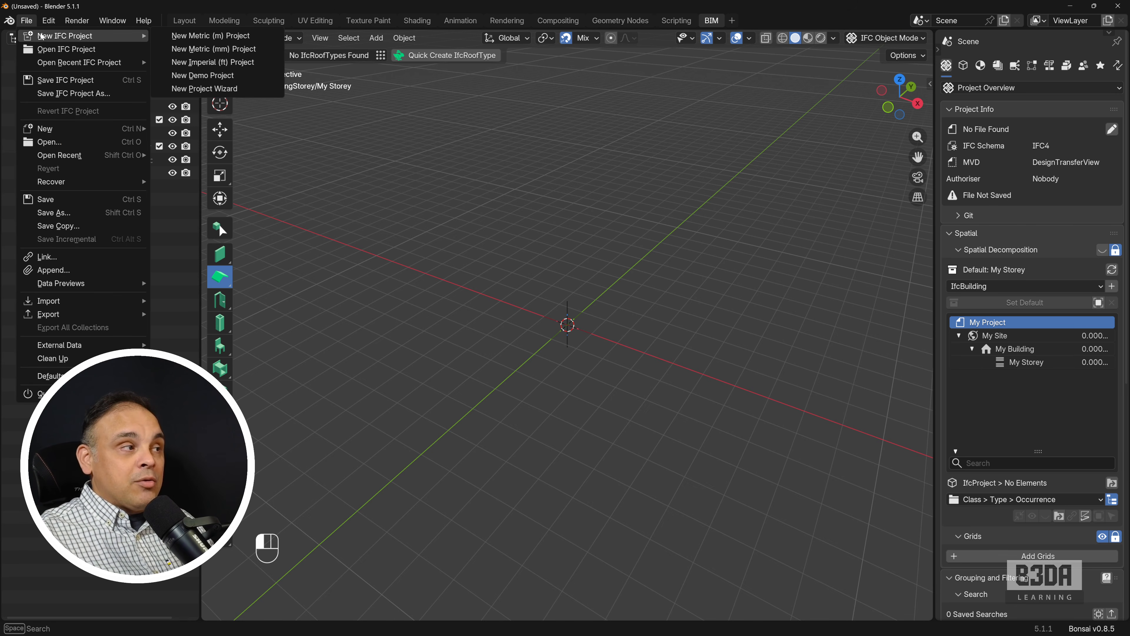
{"action": "left_click", "coordinate": [250, 87]}
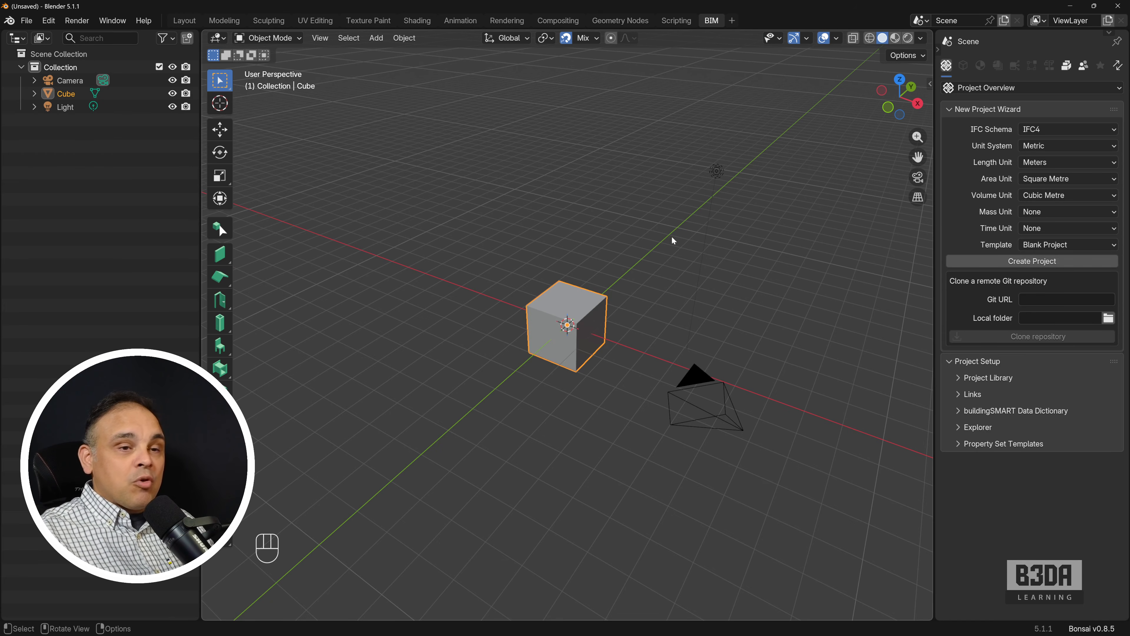
{"action": "left_click", "coordinate": [1068, 244]}
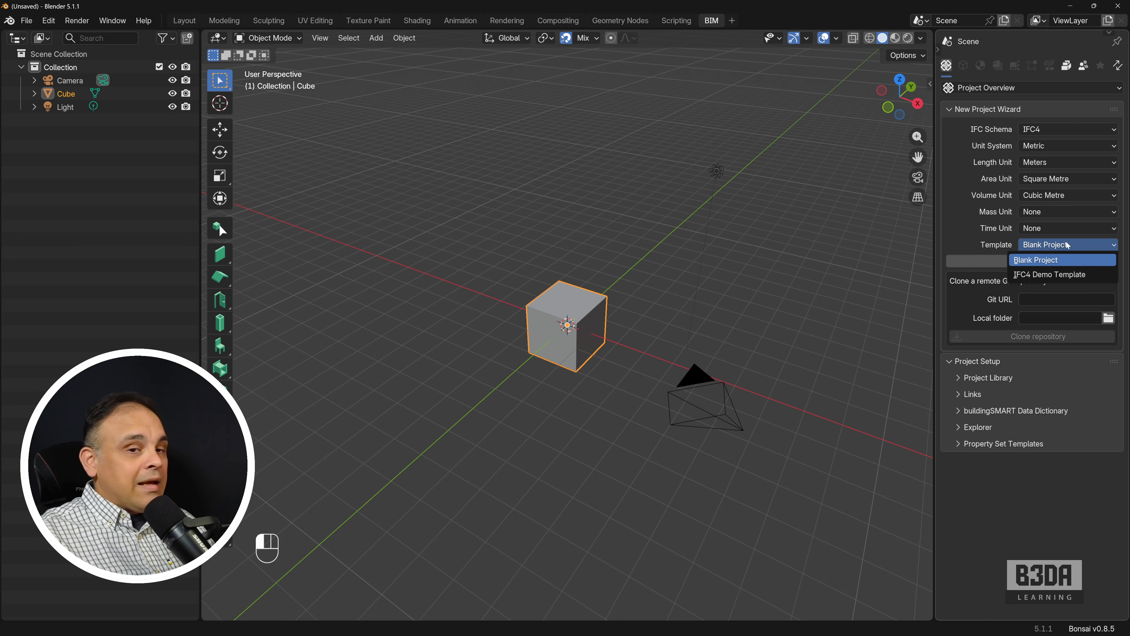
{"action": "left_click", "coordinate": [1037, 276]}
{"action": "left_click", "coordinate": [1039, 265]}
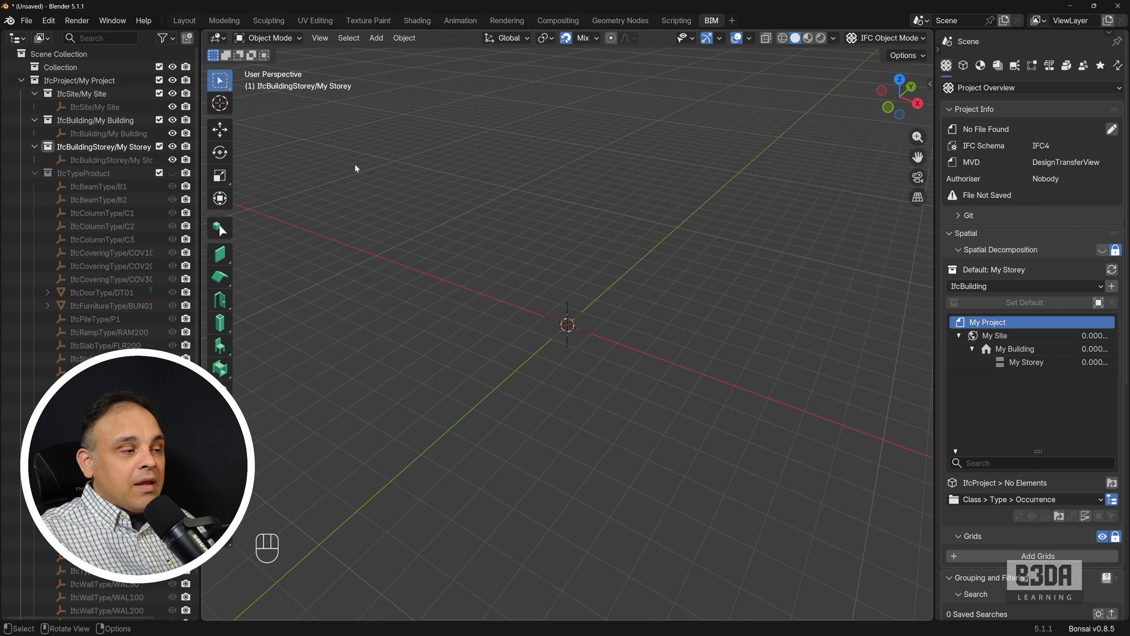
- Check which roof types the Roof Tool offers in this project, and return to the selection tool
{"action": "left_click", "coordinate": [220, 278]}
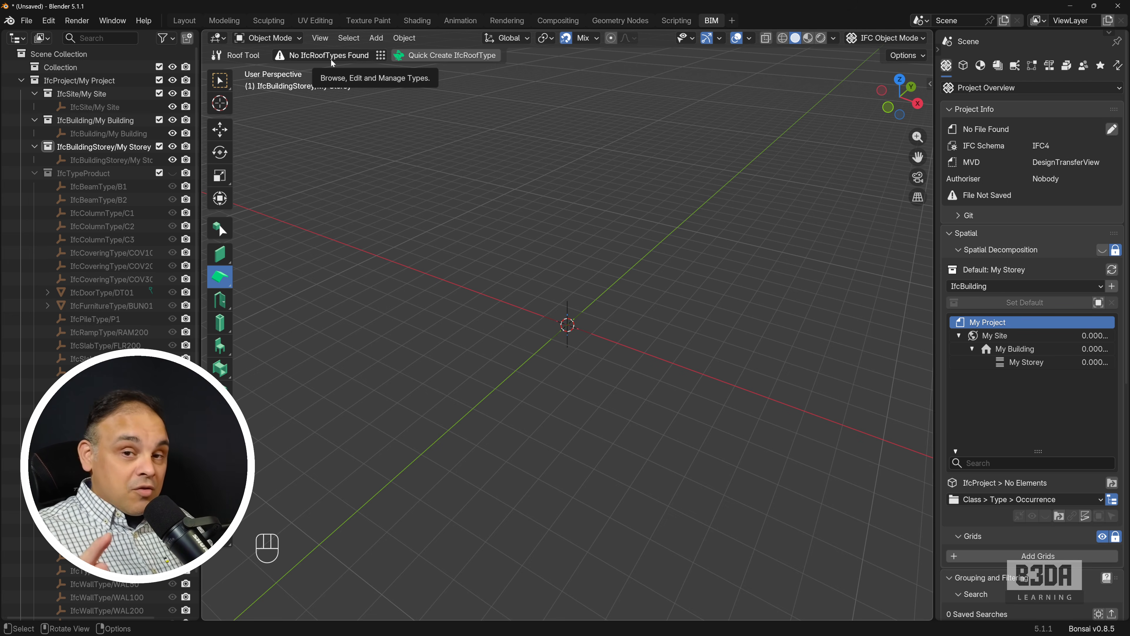
{"action": "left_click", "coordinate": [223, 83]}
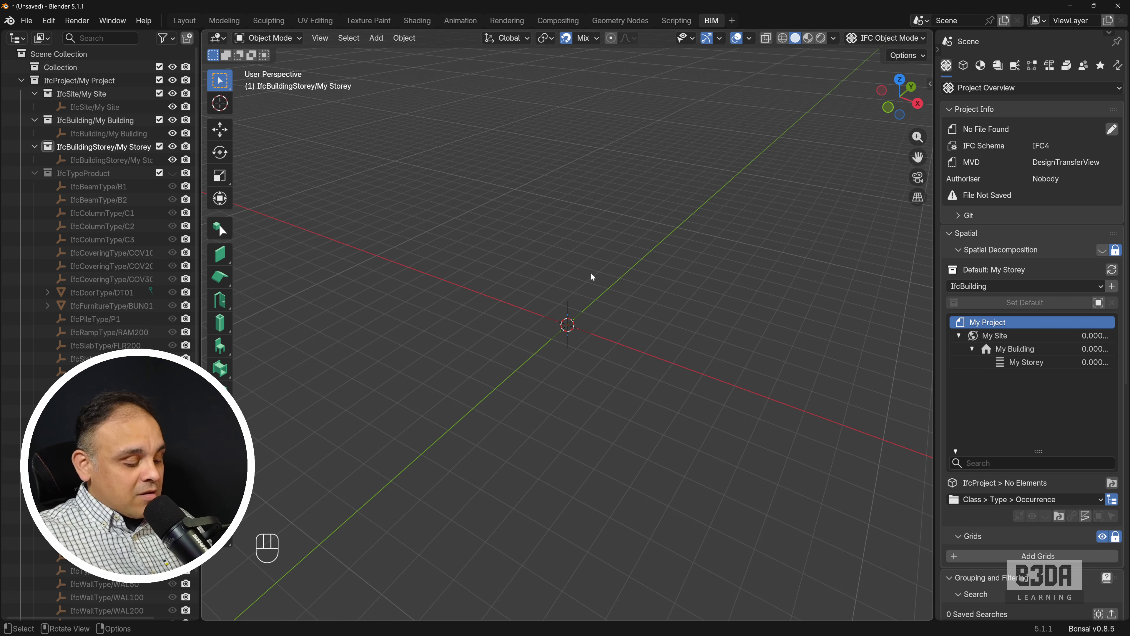
- Add a mesh plane at the origin and scale it uniformly by a factor of 3
{"action": "key", "text": "shift+a"}
{"action": "mouse_move", "coordinate": [591, 272]}
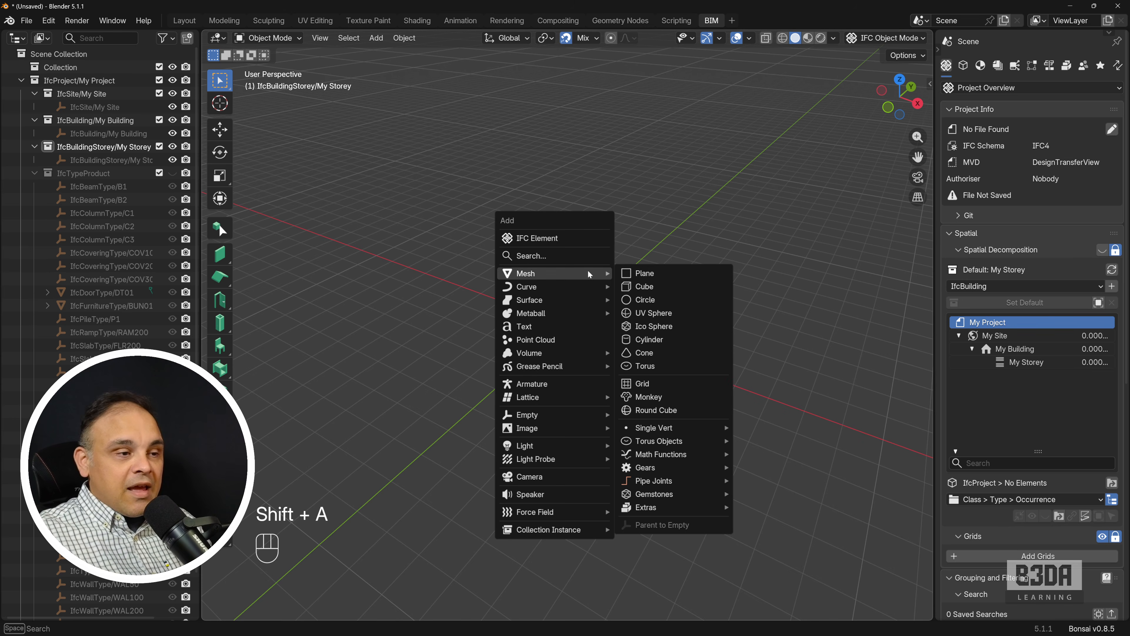
{"action": "left_click", "coordinate": [658, 273]}
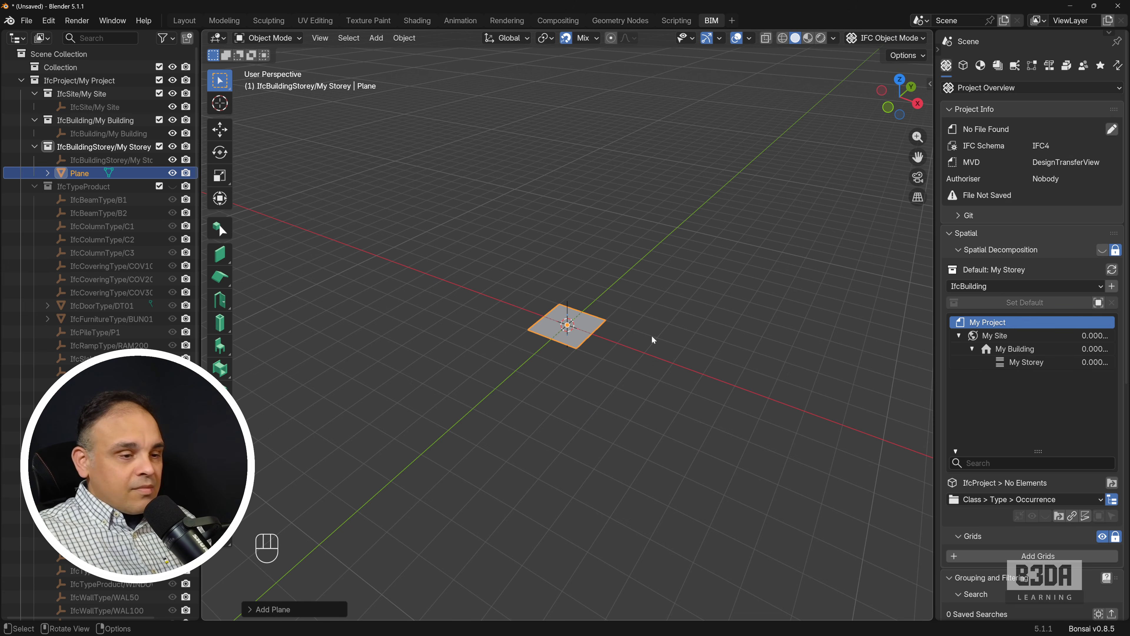
{"action": "key", "text": "s"}
{"action": "key", "text": "KP_3"}
{"action": "key", "text": "KP_Enter"}
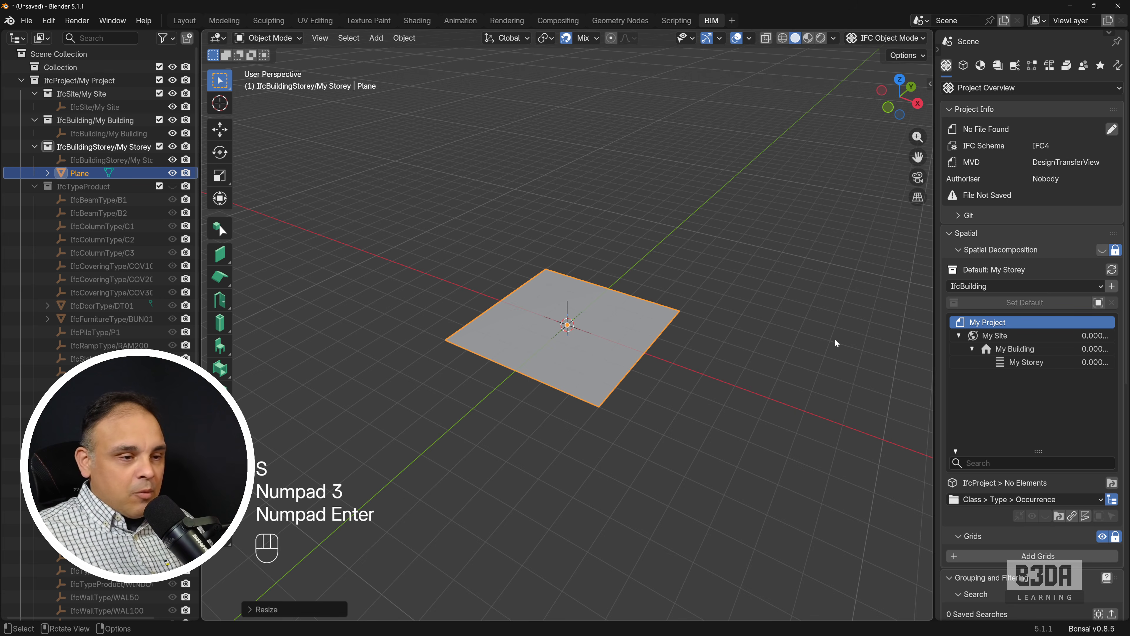
- Apply the plane's scale so the object's scale values reset to 1 while its dimensions are kept
{"action": "key", "text": "n"}
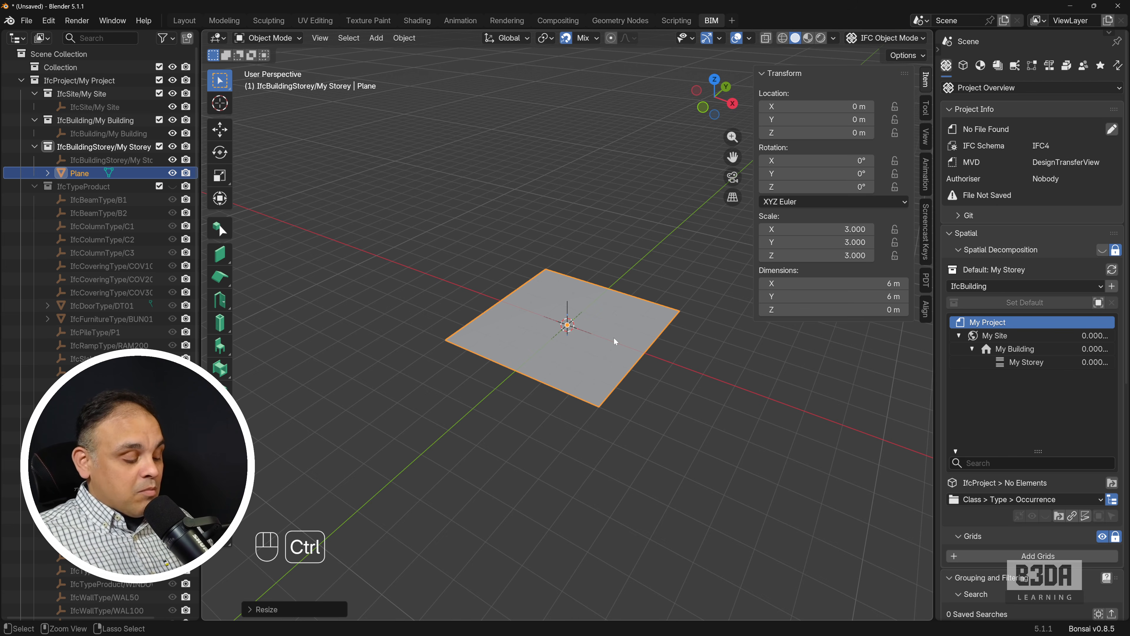
{"action": "key", "text": "ctrl+a"}
{"action": "left_click", "coordinate": [535, 339]}
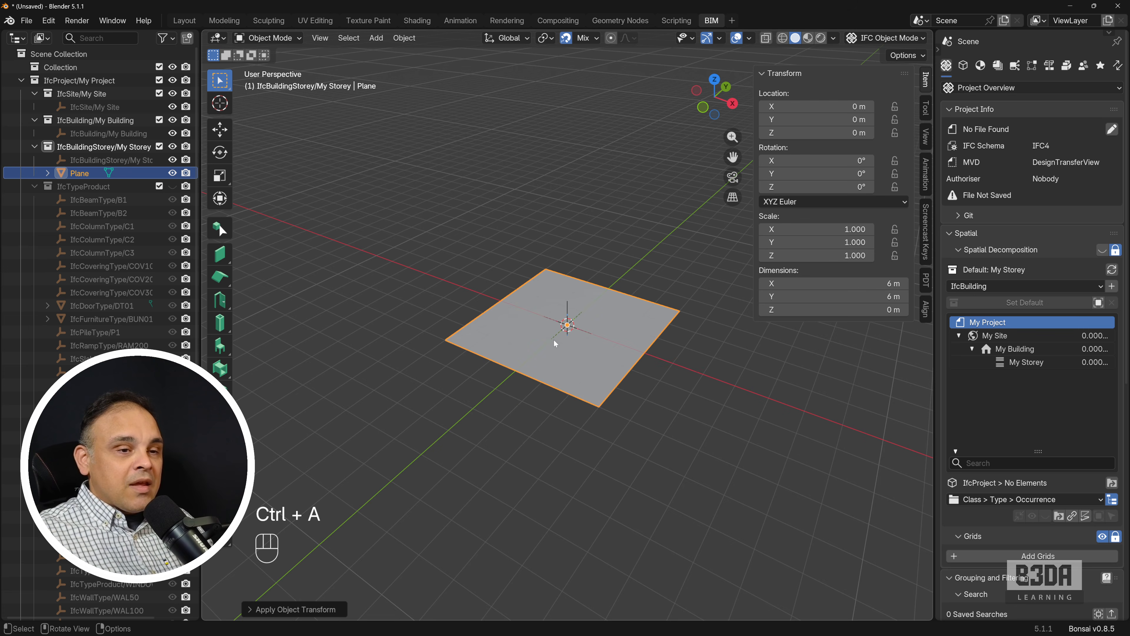
{"action": "key", "text": "n"}
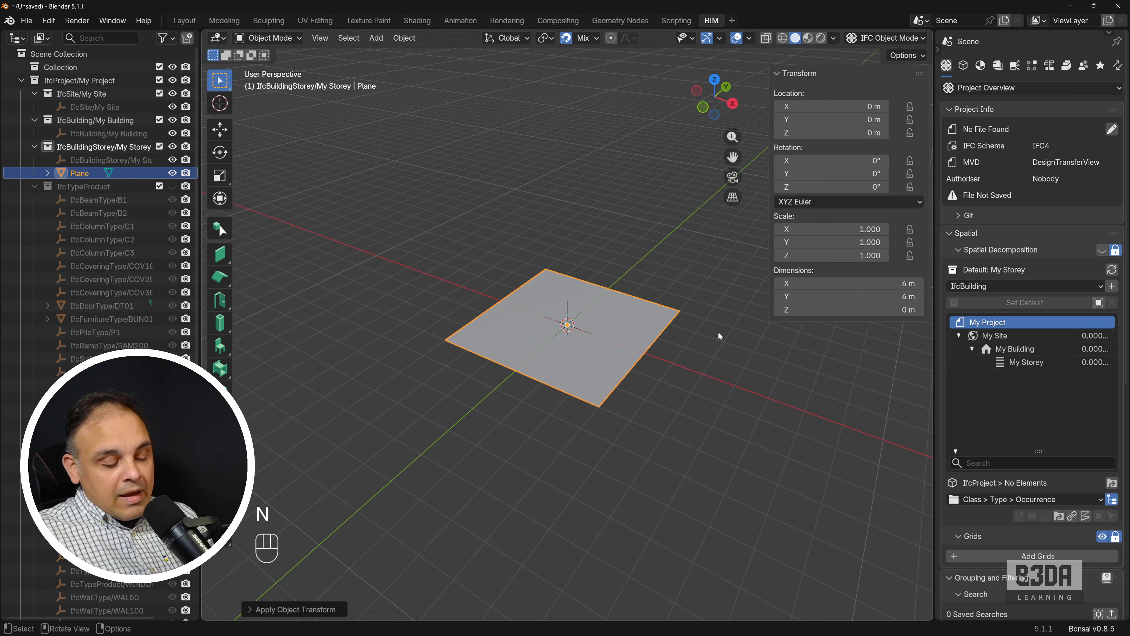
{"action": "scroll", "coordinate": [629, 357], "scroll_direction": "up", "scroll_amount": 2}
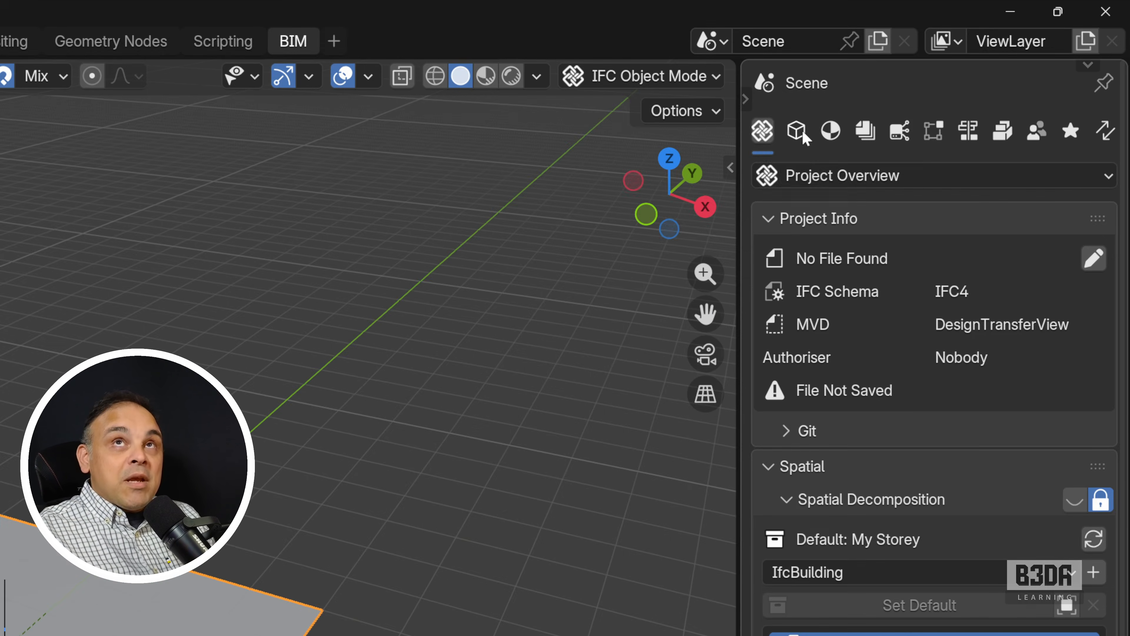
- Assign the plane the IFC class IfcRoof under IfcElement, with predefined type GABLE_ROOF and context Model/Body/MODEL_VIEW
{"action": "left_click", "coordinate": [964, 67]}
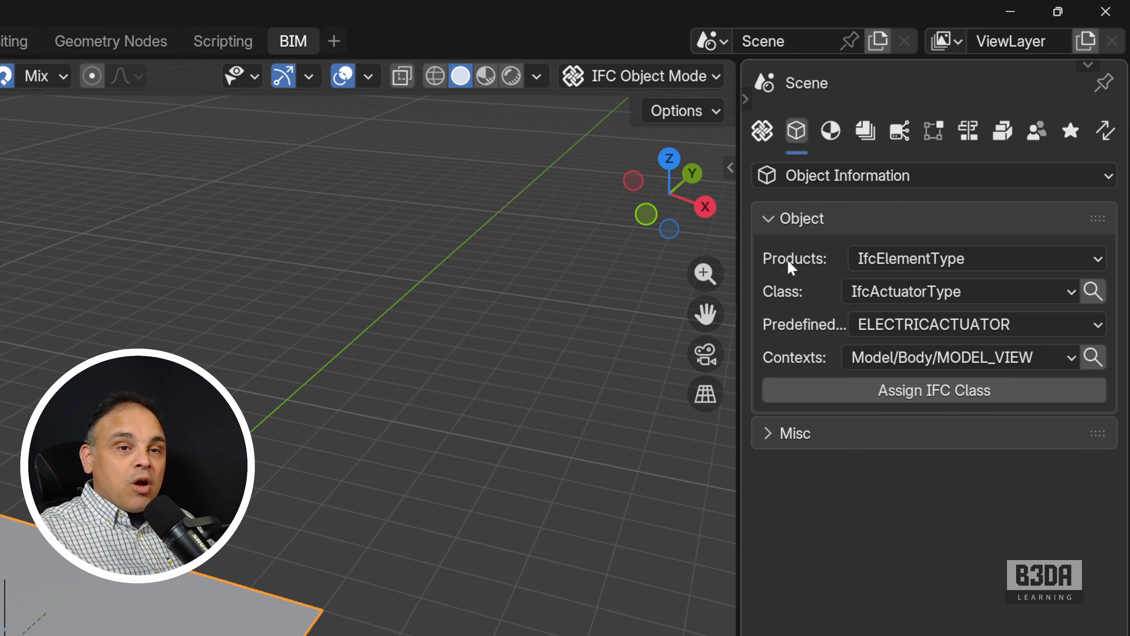
{"action": "left_click", "coordinate": [1007, 255]}
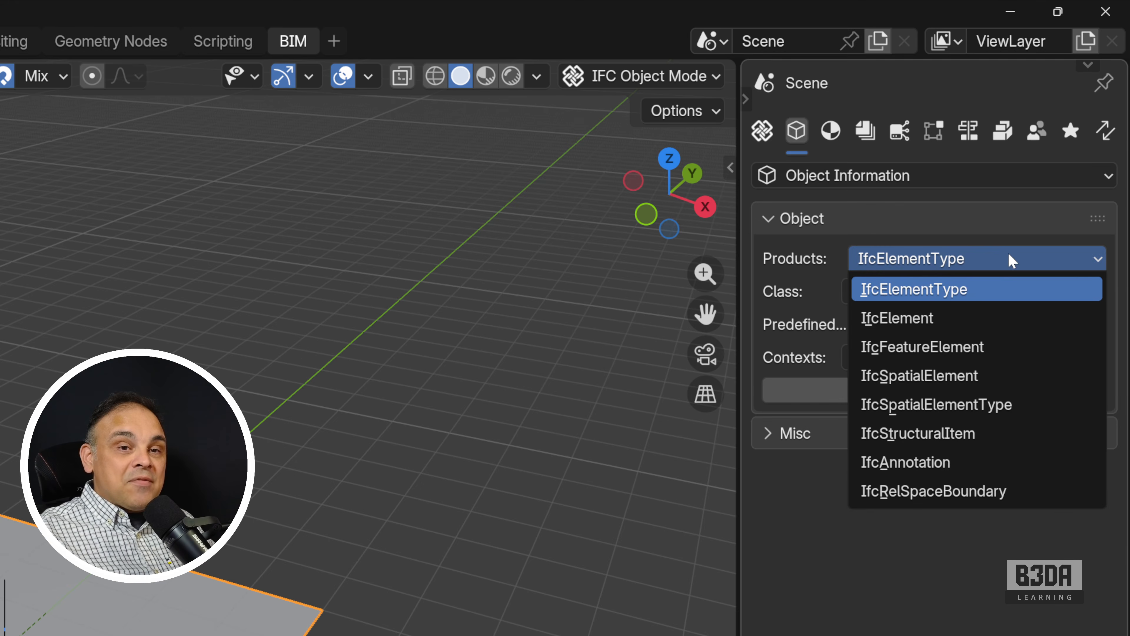
{"action": "left_click", "coordinate": [987, 319]}
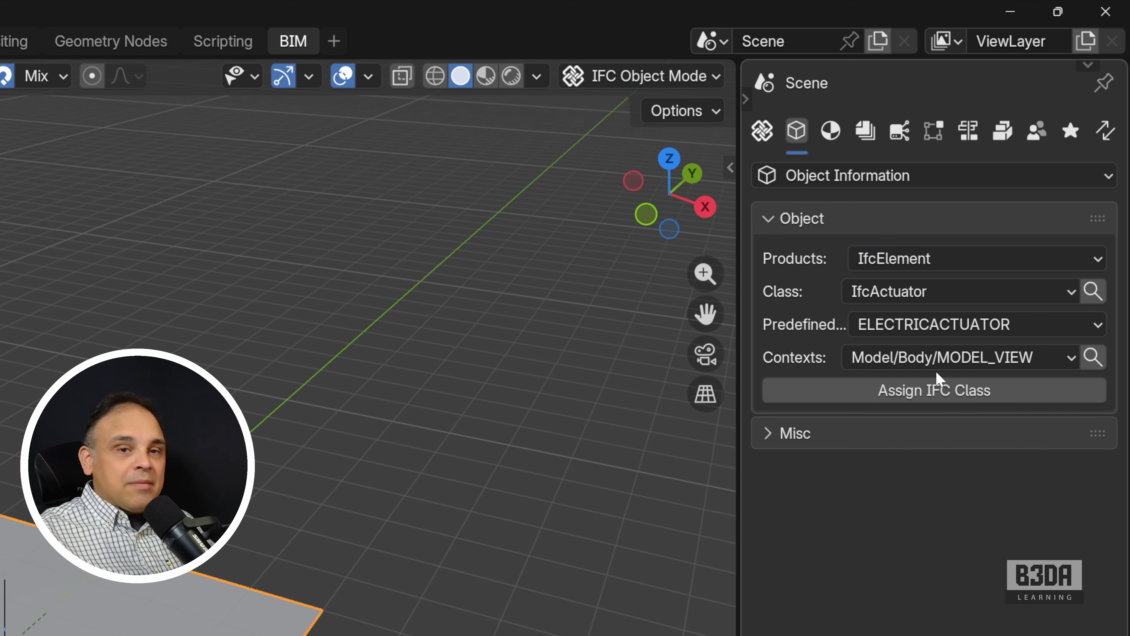
{"action": "left_click", "coordinate": [973, 294]}
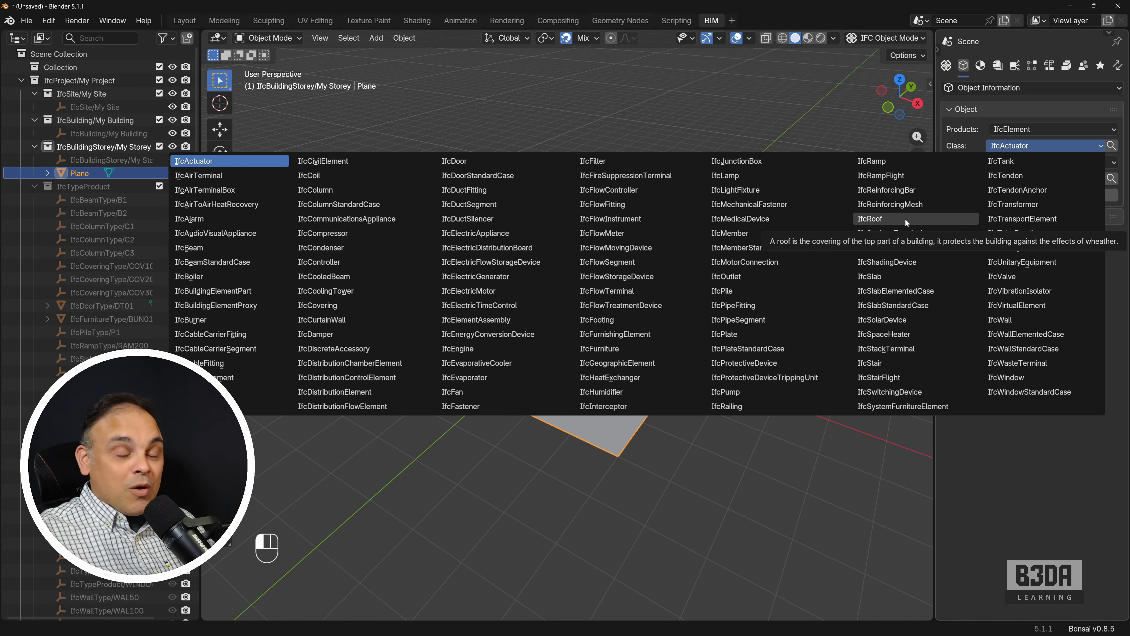
{"action": "left_click", "coordinate": [905, 218]}
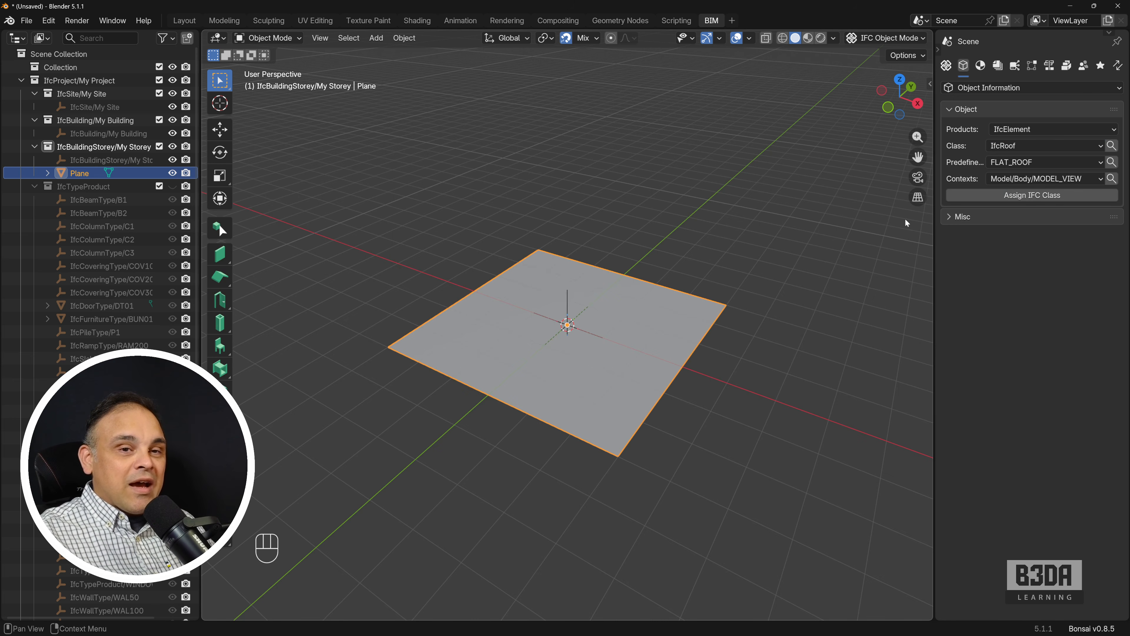
{"action": "left_click", "coordinate": [1069, 161]}
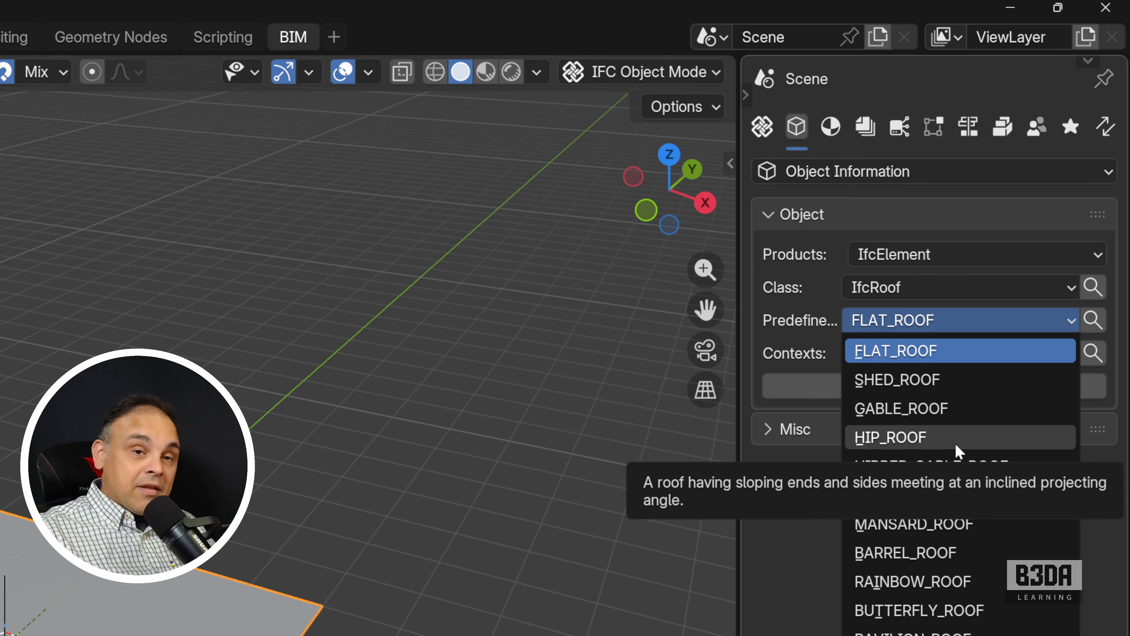
{"action": "left_click", "coordinate": [967, 409]}
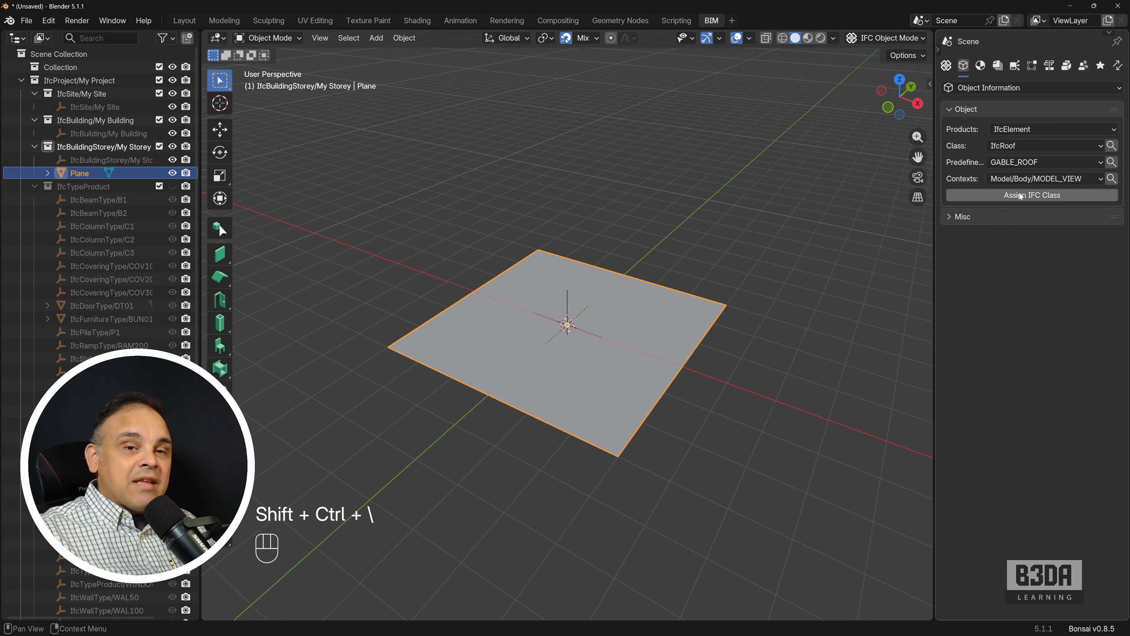
{"action": "left_click", "coordinate": [1021, 195]}
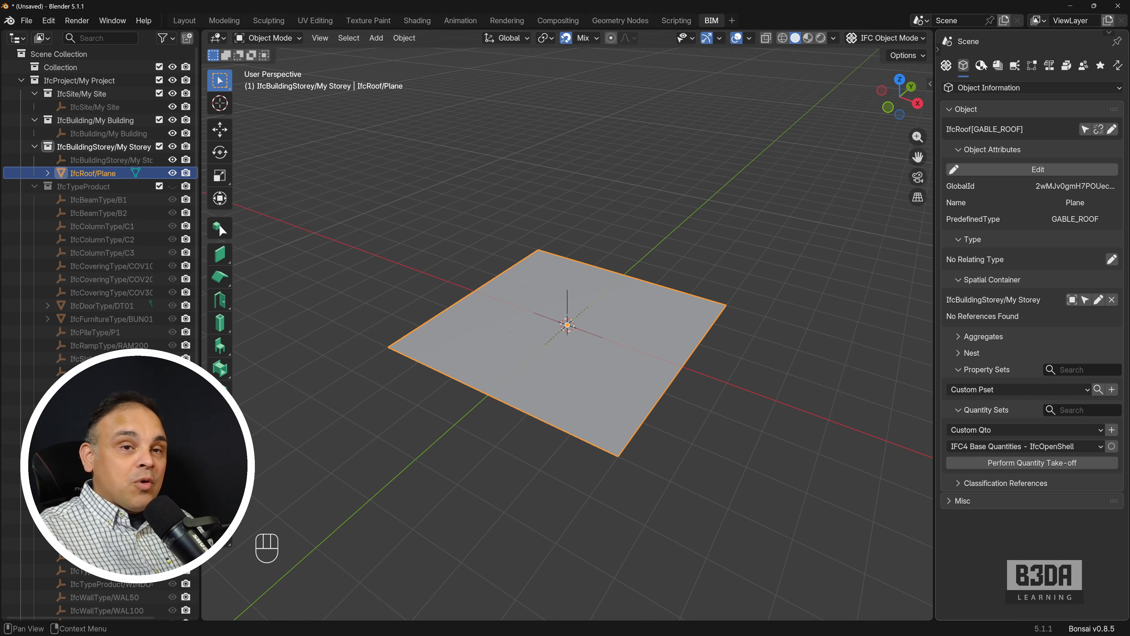
- Add a parametric roof to the IfcRoof plane from its parametric geometry settings
{"action": "key", "text": "ctrl+shift+backslash"}
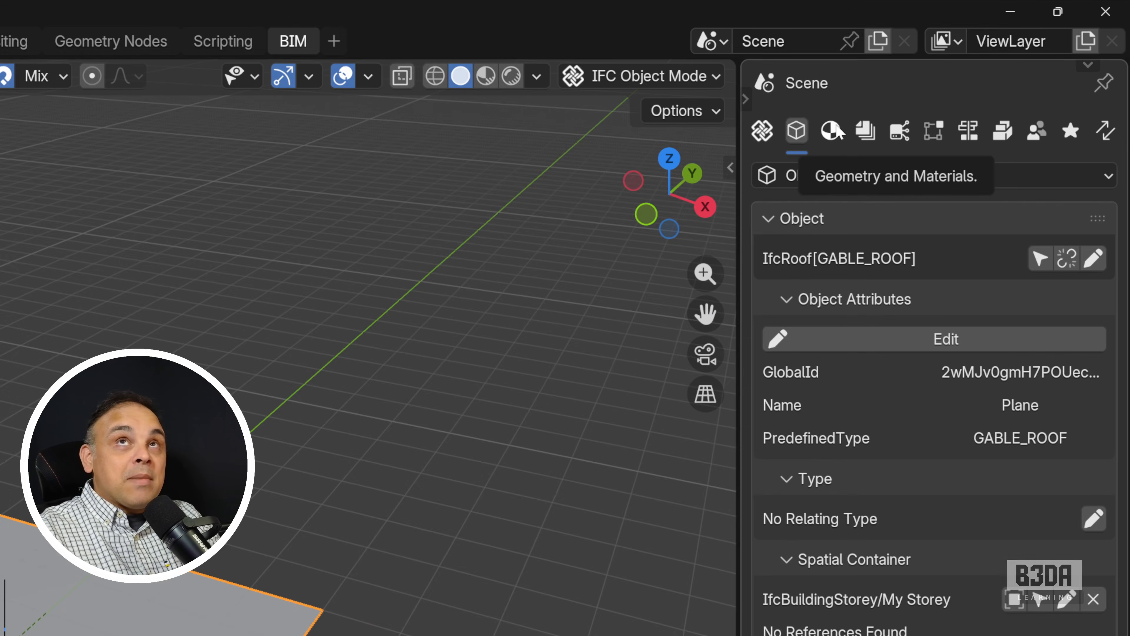
{"action": "left_click", "coordinate": [981, 66]}
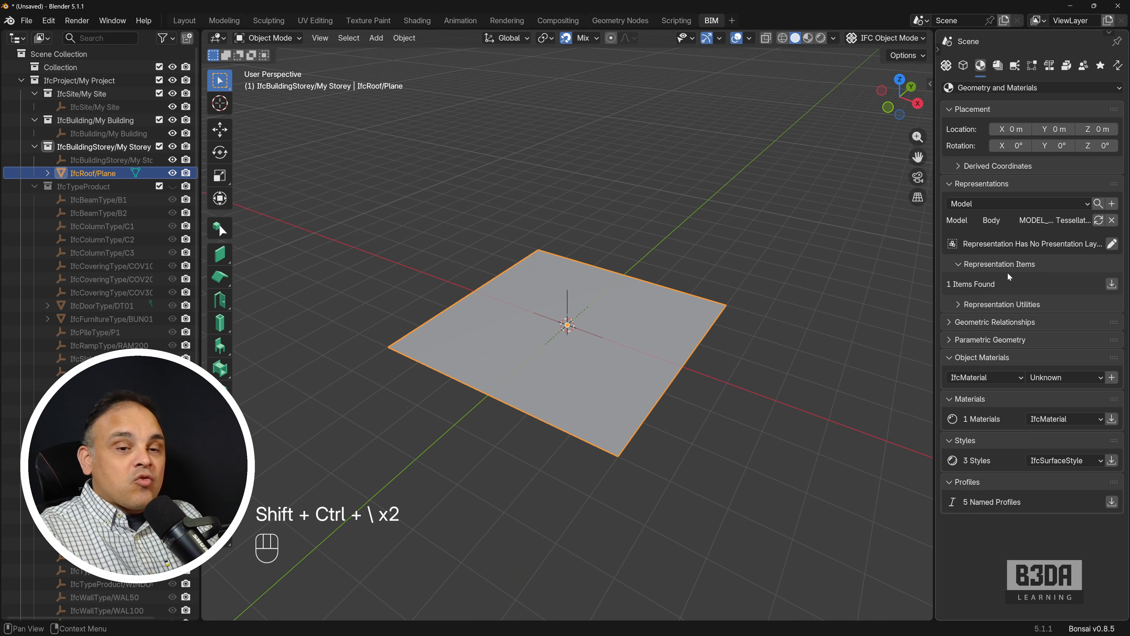
{"action": "left_click", "coordinate": [950, 339]}
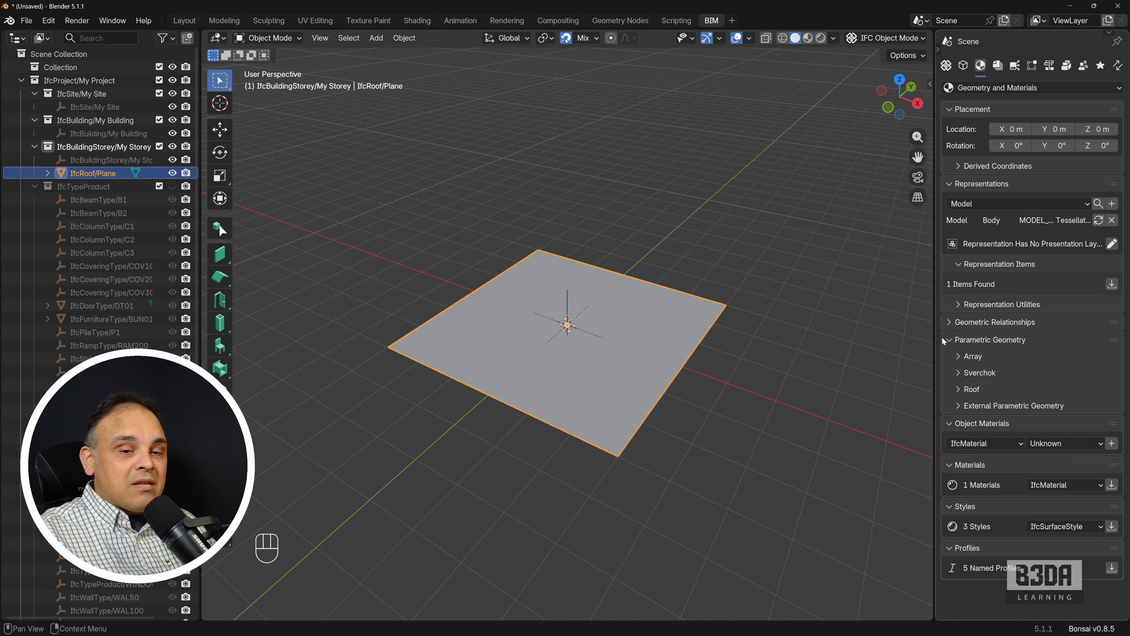
{"action": "left_click", "coordinate": [957, 387]}
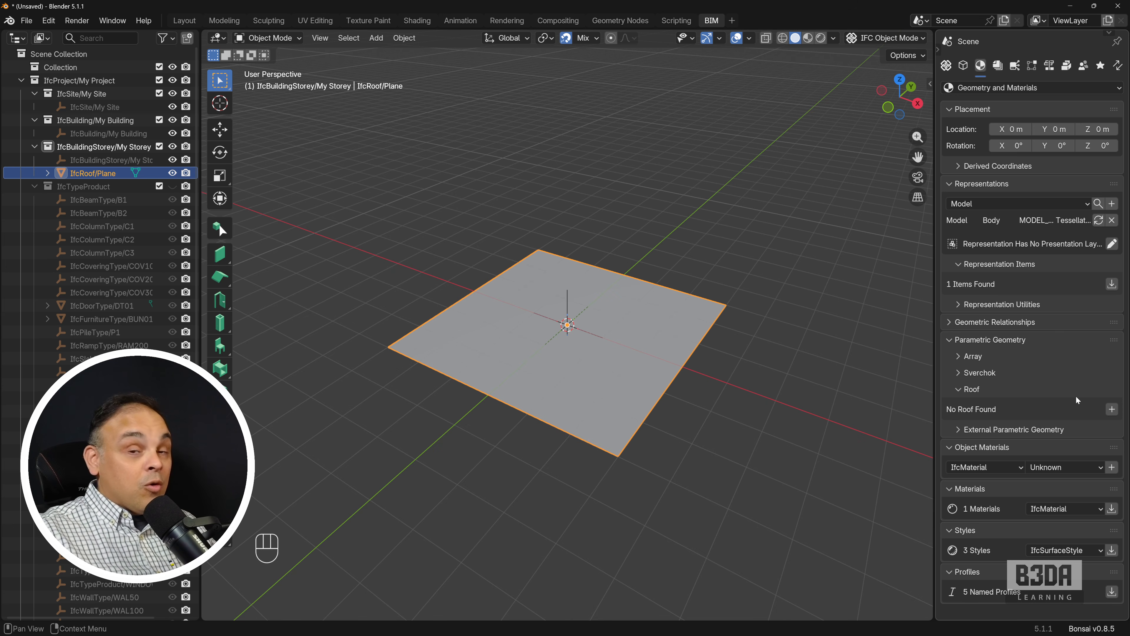
{"action": "left_click", "coordinate": [1114, 411]}
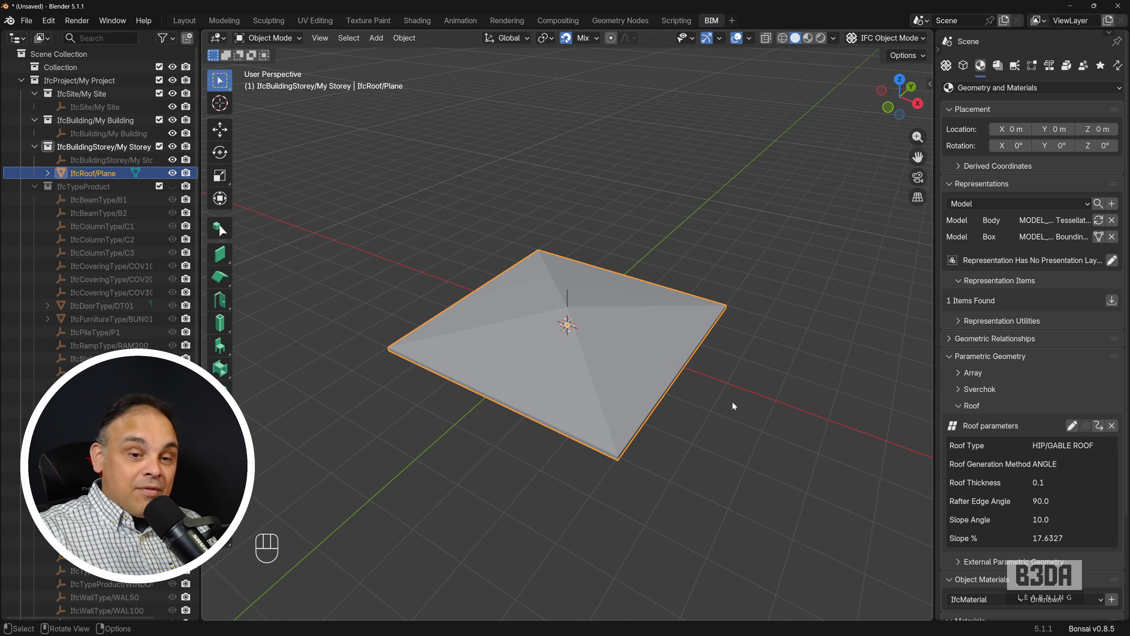
- Edit the roof parameters, setting the slope angle to 15° and the roof thickness to 0.2 m
{"action": "scroll", "coordinate": [1014, 356], "scroll_direction": "down", "scroll_amount": 5}
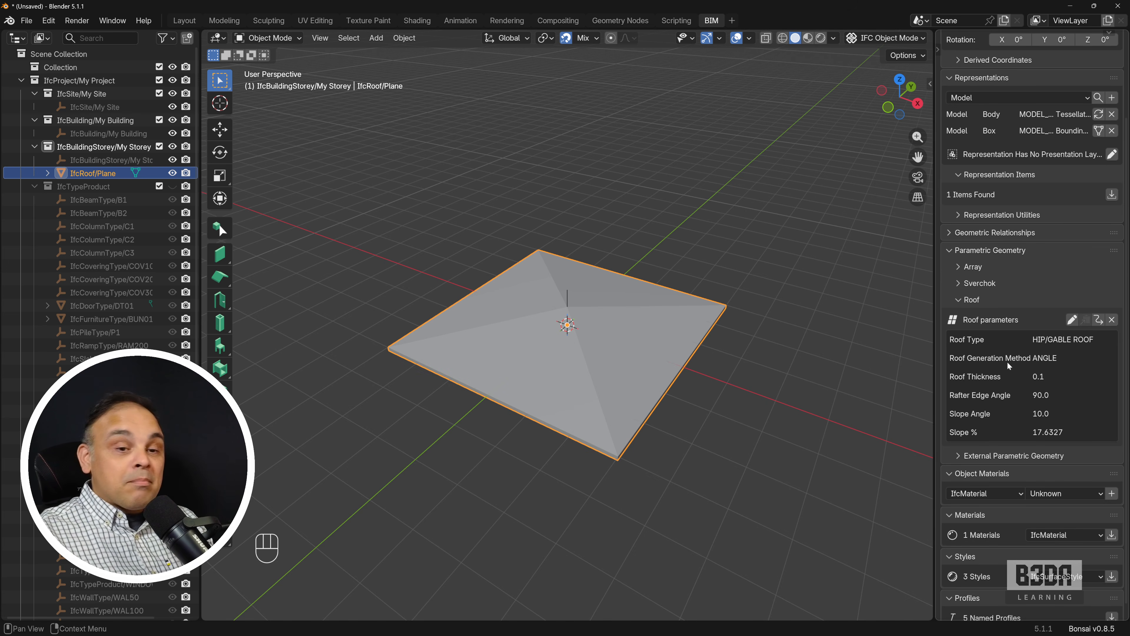
{"action": "scroll", "coordinate": [999, 347], "scroll_direction": "down", "scroll_amount": 1}
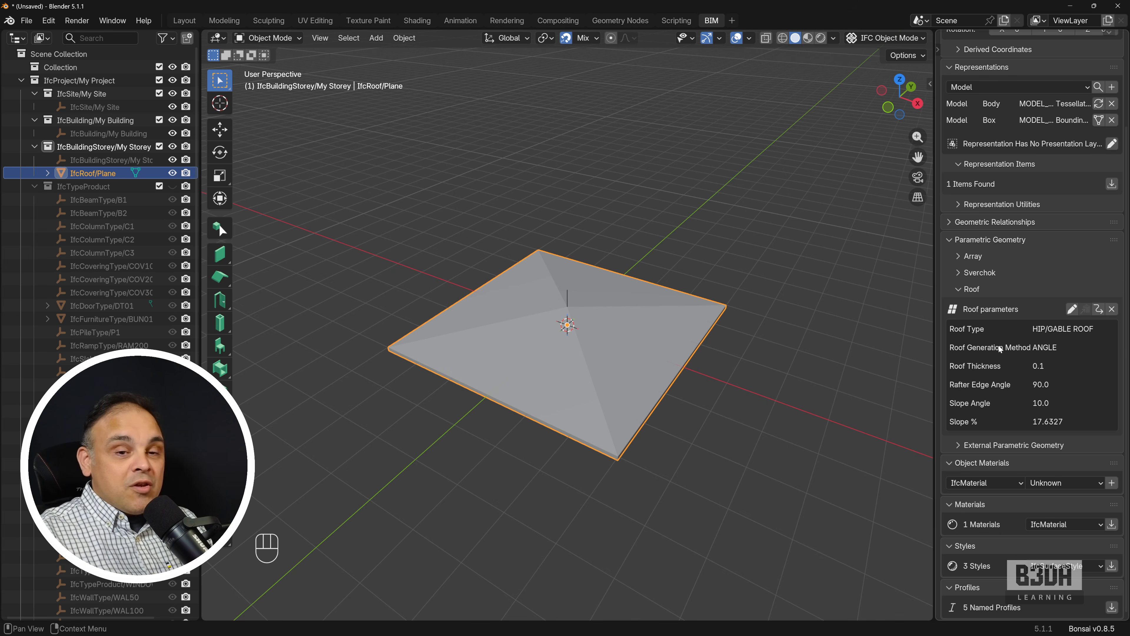
{"action": "left_click", "coordinate": [1072, 309]}
{"action": "left_click_drag", "start_coordinate": [1045, 409], "coordinate": [1081, 408]}
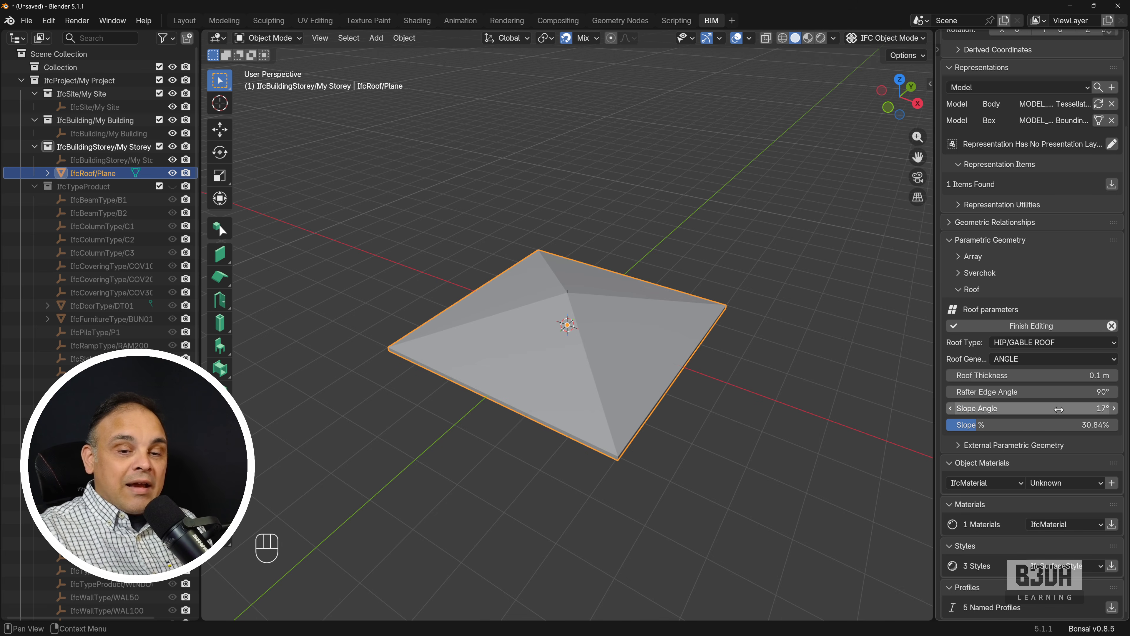
{"action": "double_click", "coordinate": [1081, 409]}
{"action": "type", "text": "15"}
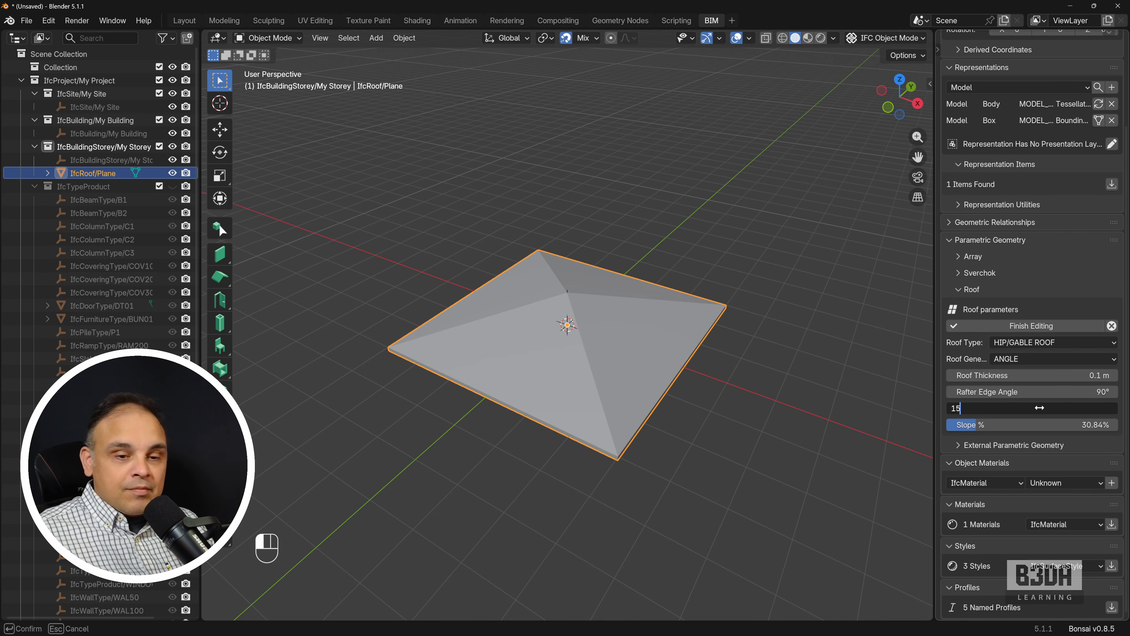
{"action": "key", "text": "Return"}
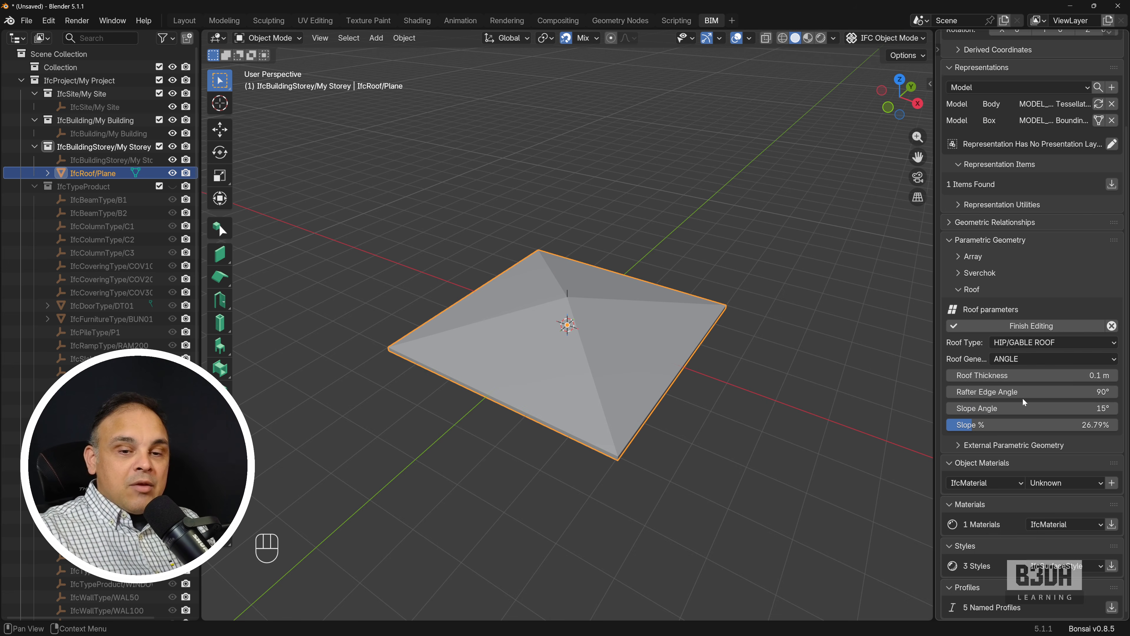
{"action": "mouse_move", "coordinate": [1016, 380]}
{"action": "left_mouse_down"}
{"action": "mouse_move", "coordinate": [1046, 381]}
{"action": "mouse_move", "coordinate": [1028, 381]}
{"action": "left_mouse_up"}
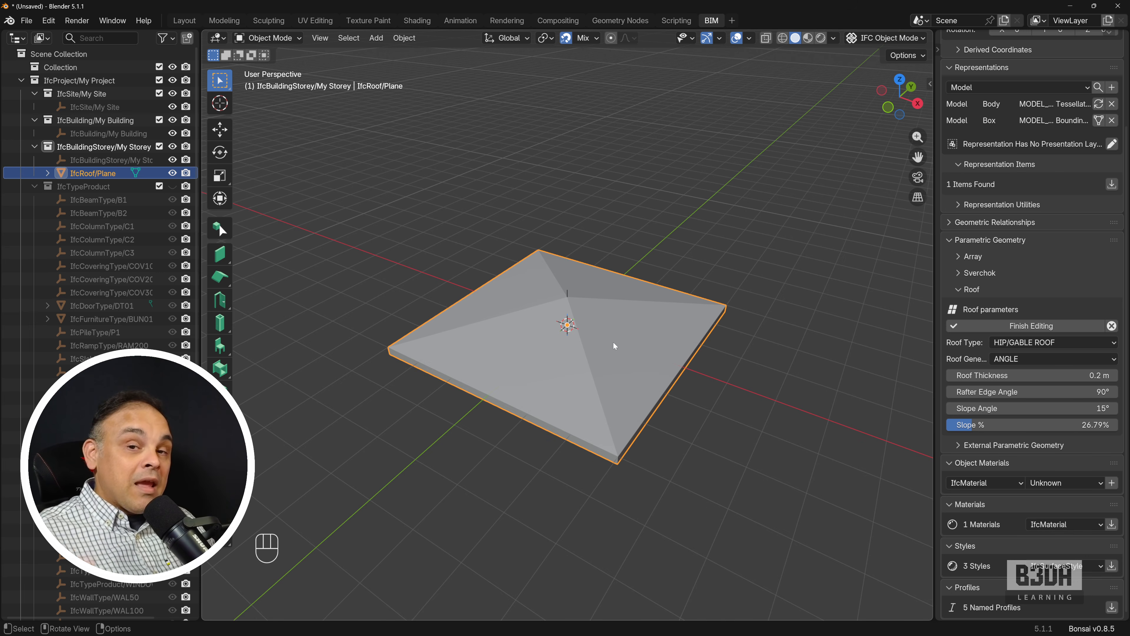
{"action": "scroll", "coordinate": [613, 341], "scroll_direction": "down", "scroll_amount": 1}
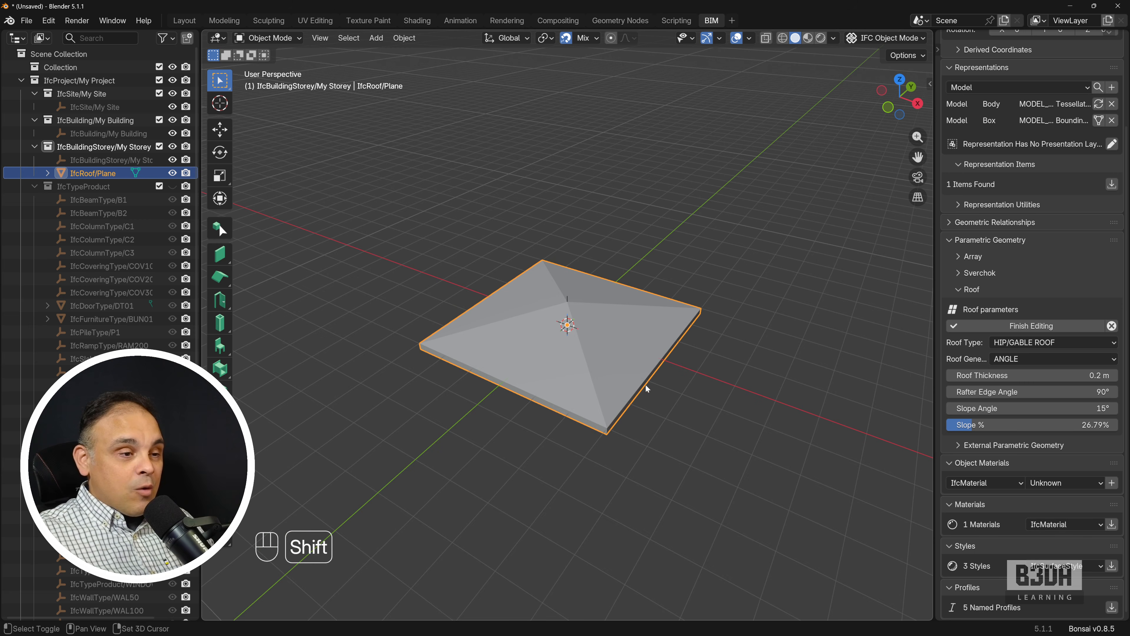
- Edit the roof path and move one edge of the square outline outward along the Y axis to lengthen the roof into a rectangle
{"action": "mouse_move", "coordinate": [646, 384]}
{"action": "middle_mouse_down", "text": "shift"}
{"action": "mouse_move", "coordinate": [636, 354]}
{"action": "mouse_move", "coordinate": [627, 372]}
{"action": "middle_mouse_up", "text": "shift"}
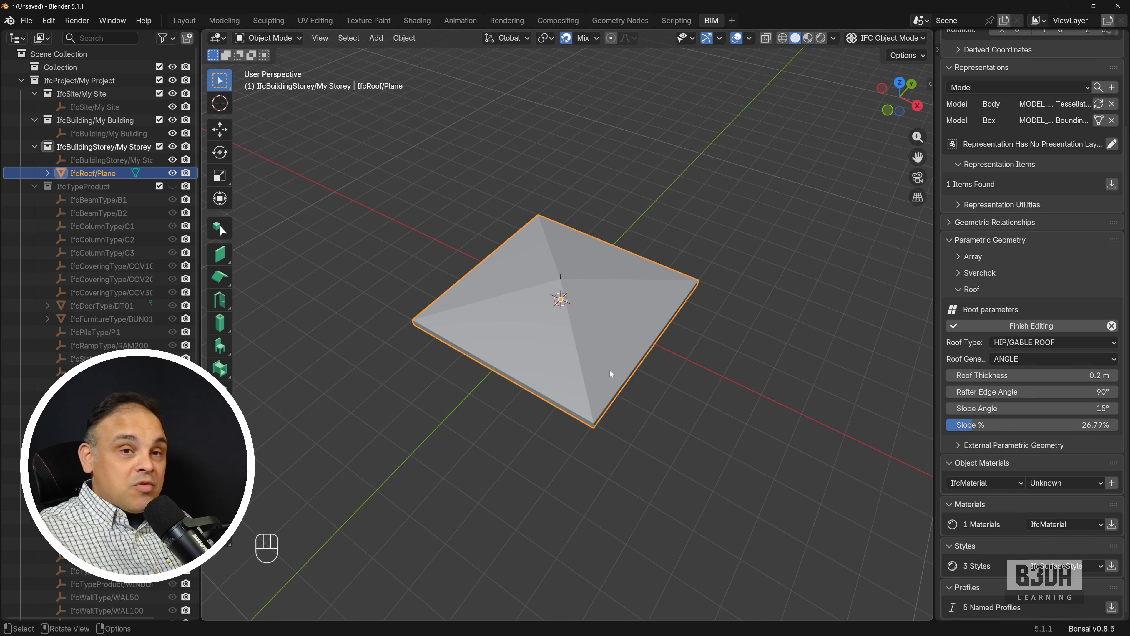
{"action": "middle_click_drag", "start_coordinate": [491, 432], "coordinate": [626, 435]}
{"action": "key", "text": "Tab"}
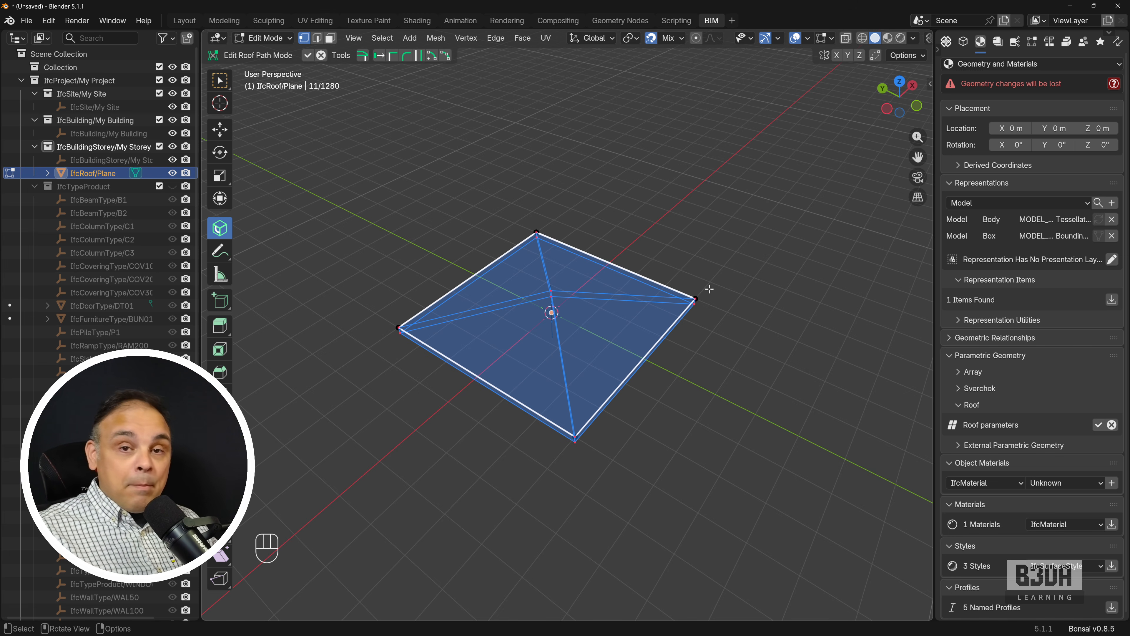
{"action": "left_click", "coordinate": [688, 303]}
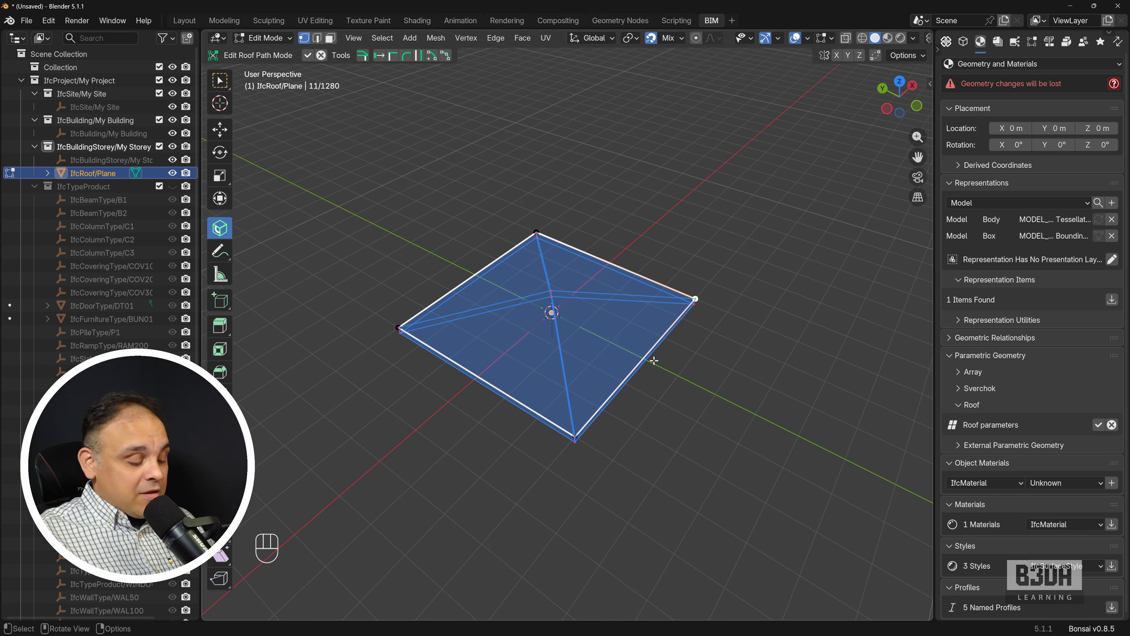
{"action": "left_click", "coordinate": [583, 436], "text": "shift"}
{"action": "scroll", "coordinate": [679, 412], "scroll_direction": "down", "scroll_amount": 2}
{"action": "middle_click_drag", "start_coordinate": [604, 402], "coordinate": [556, 364], "text": "shift"}
{"action": "middle_click_drag", "start_coordinate": [557, 362], "coordinate": [527, 316]}
{"action": "left_click", "coordinate": [537, 223]}
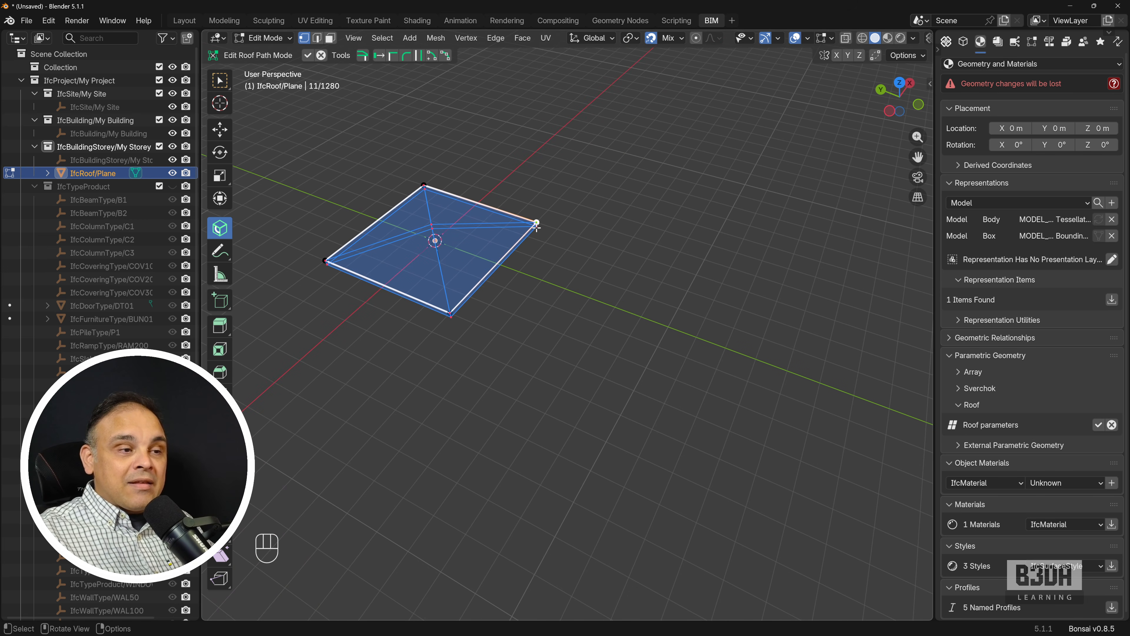
{"action": "left_click", "coordinate": [455, 311], "text": "shift"}
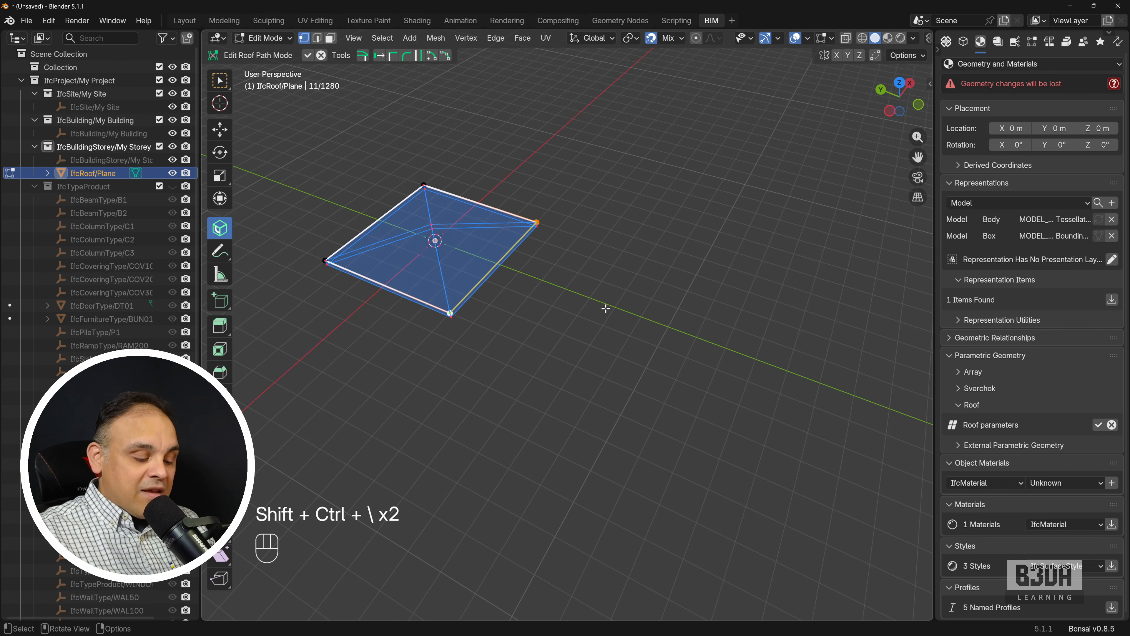
{"action": "key", "text": "g"}
{"action": "key", "text": "y"}
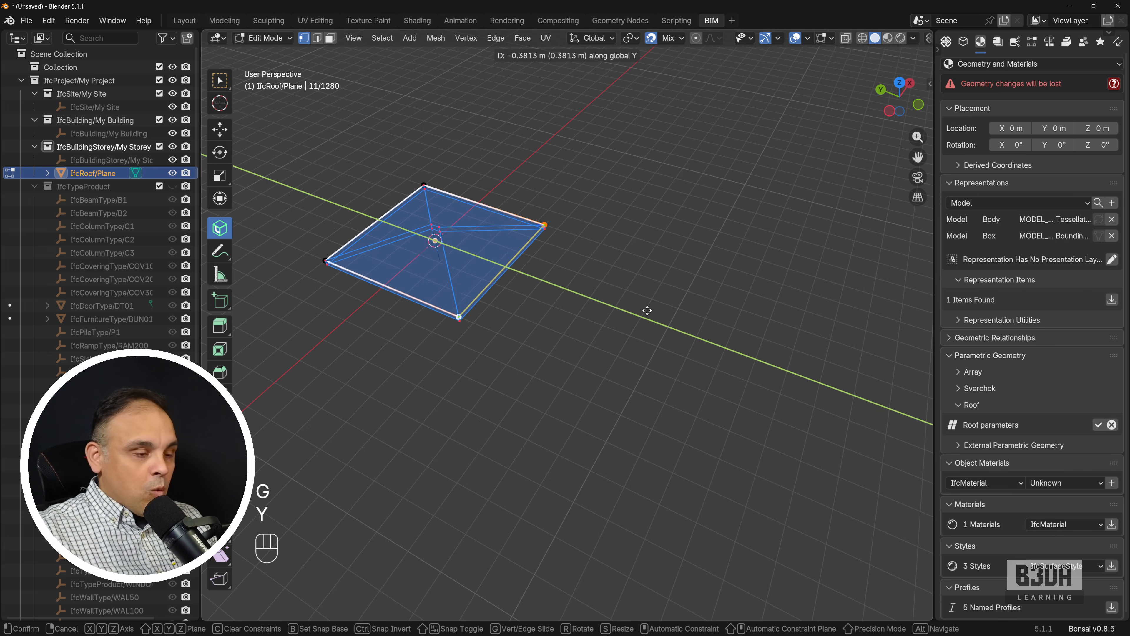
{"action": "left_click", "coordinate": [870, 375]}
{"action": "middle_click_drag", "start_coordinate": [872, 376], "coordinate": [578, 350]}
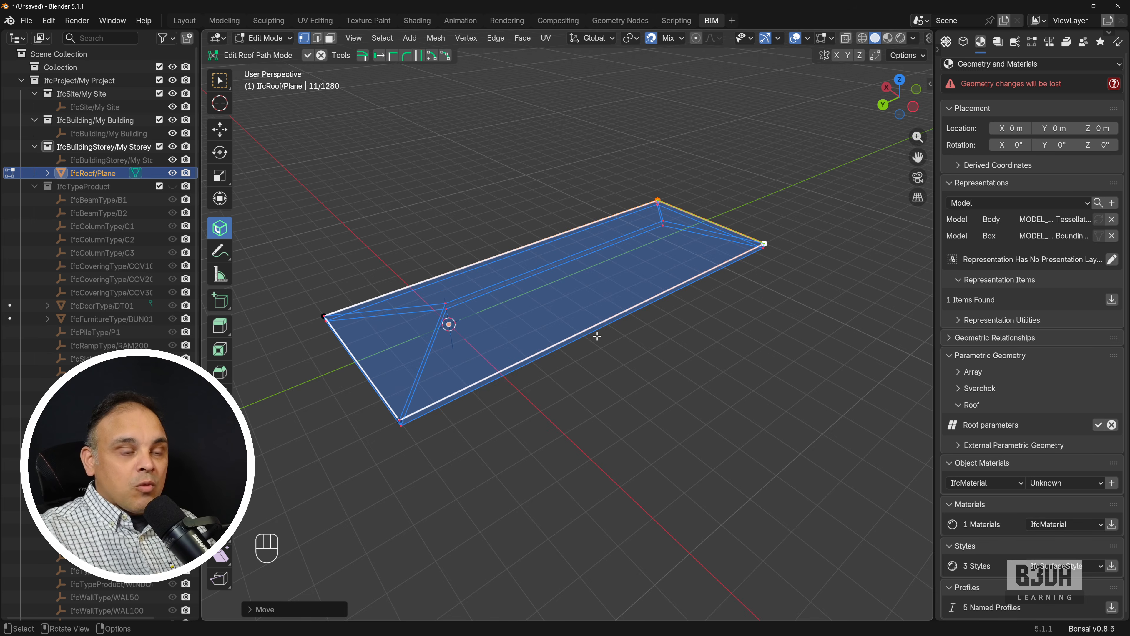
{"action": "key", "text": "Tab"}
- Reopen the roof path and subdivide one long edge of the rectangular outline with 2 cuts
{"action": "key", "text": "Tab"}
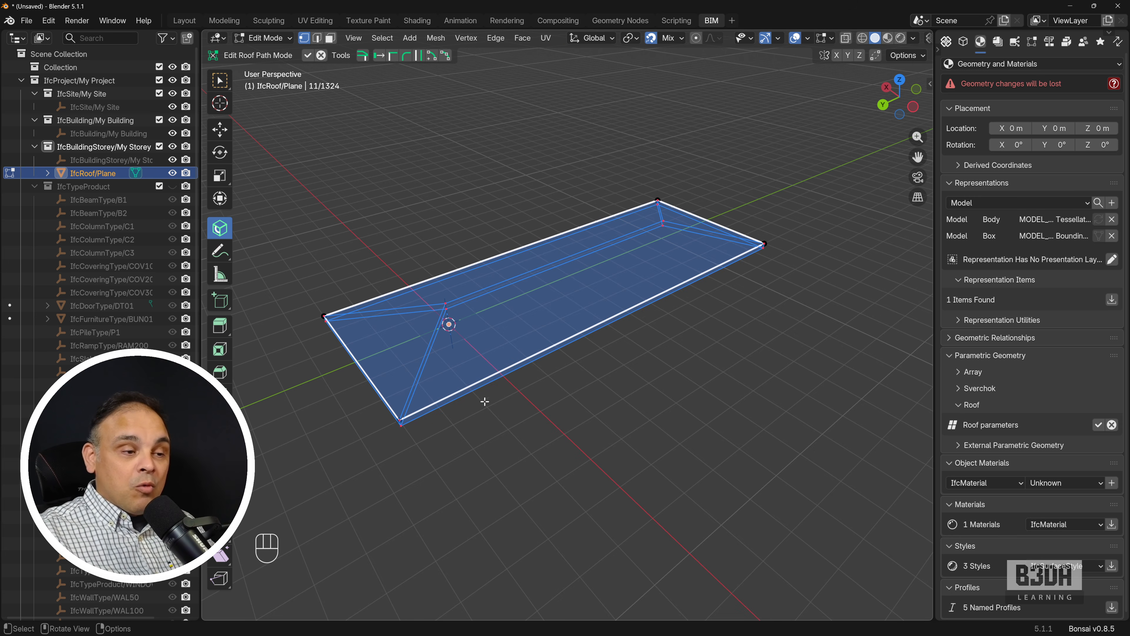
{"action": "left_click", "coordinate": [412, 416]}
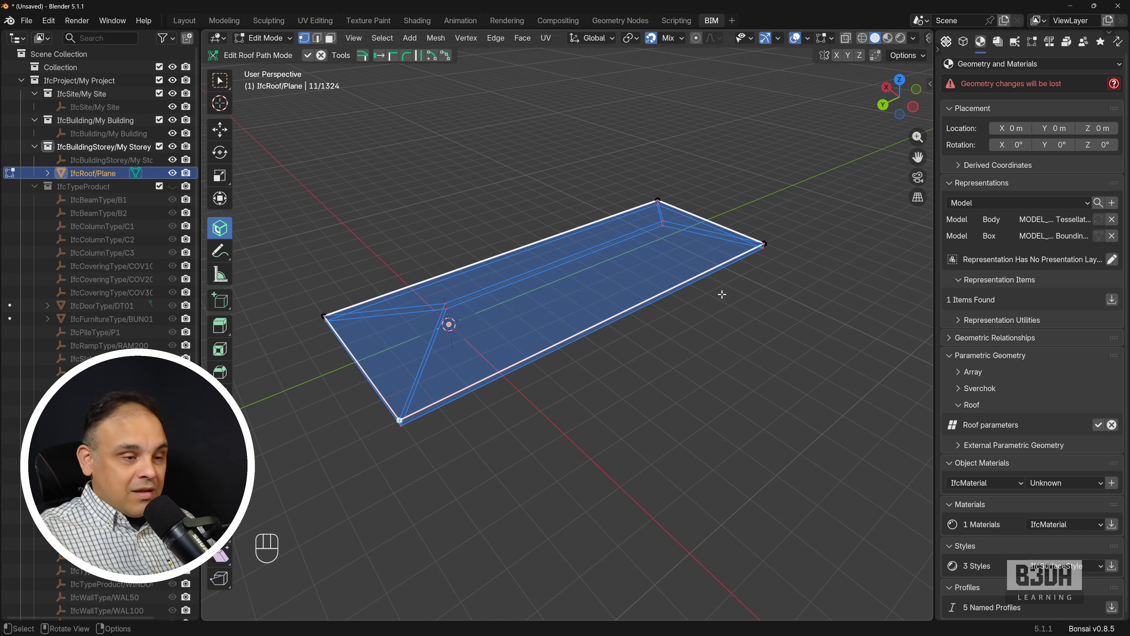
{"action": "left_click", "coordinate": [766, 245], "text": "shift"}
{"action": "right_click", "coordinate": [621, 202]}
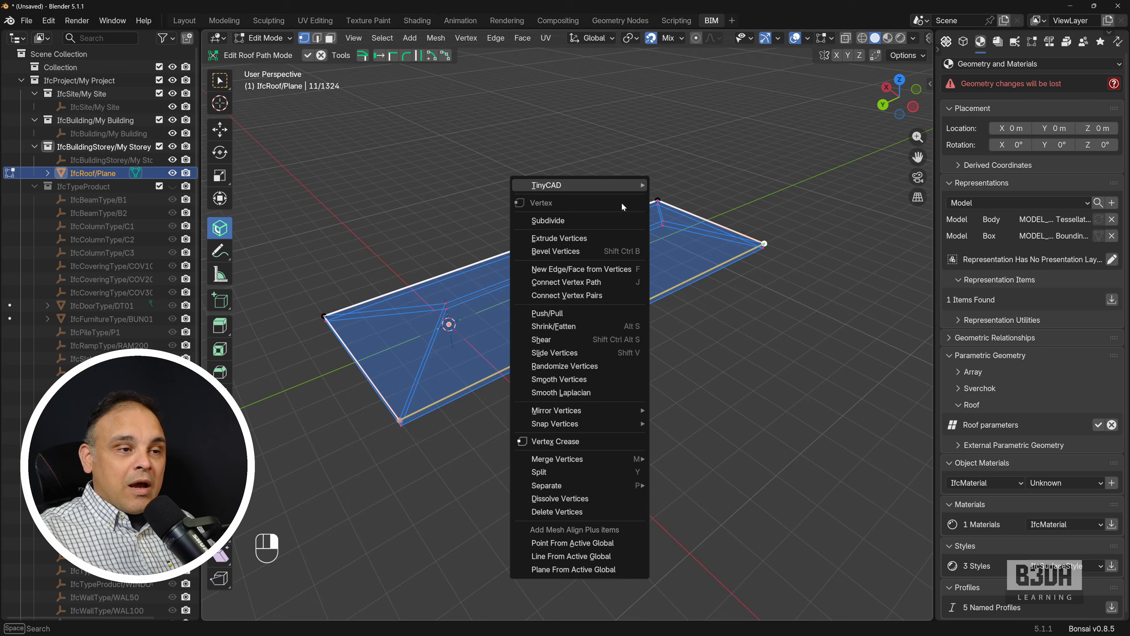
{"action": "left_click", "coordinate": [603, 221]}
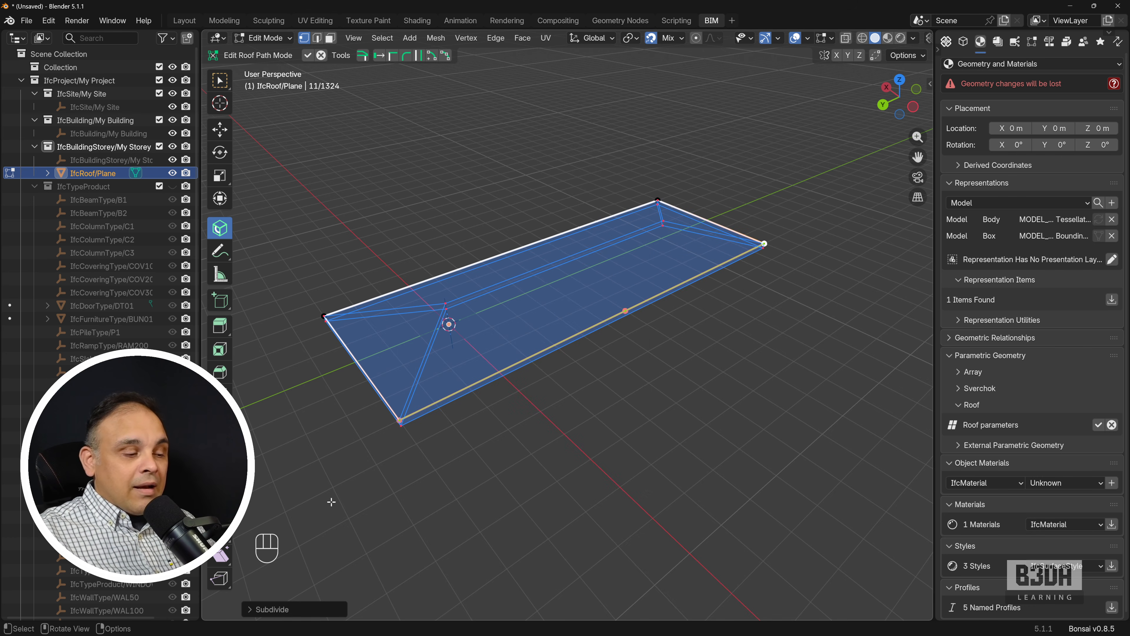
{"action": "left_click", "coordinate": [253, 605]}
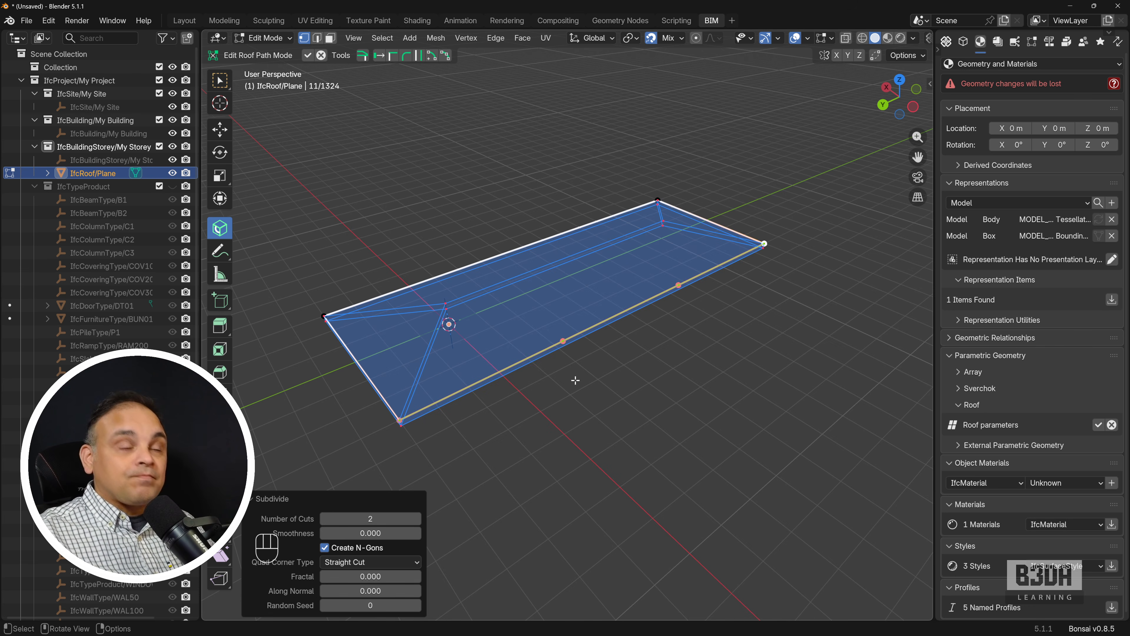
- Extrude the middle segment of the subdivided edge about 4.9 m in the negative X direction as a side wing and finish the path edit
{"action": "left_click", "coordinate": [563, 343]}
{"action": "left_click", "coordinate": [682, 302], "text": "shift"}
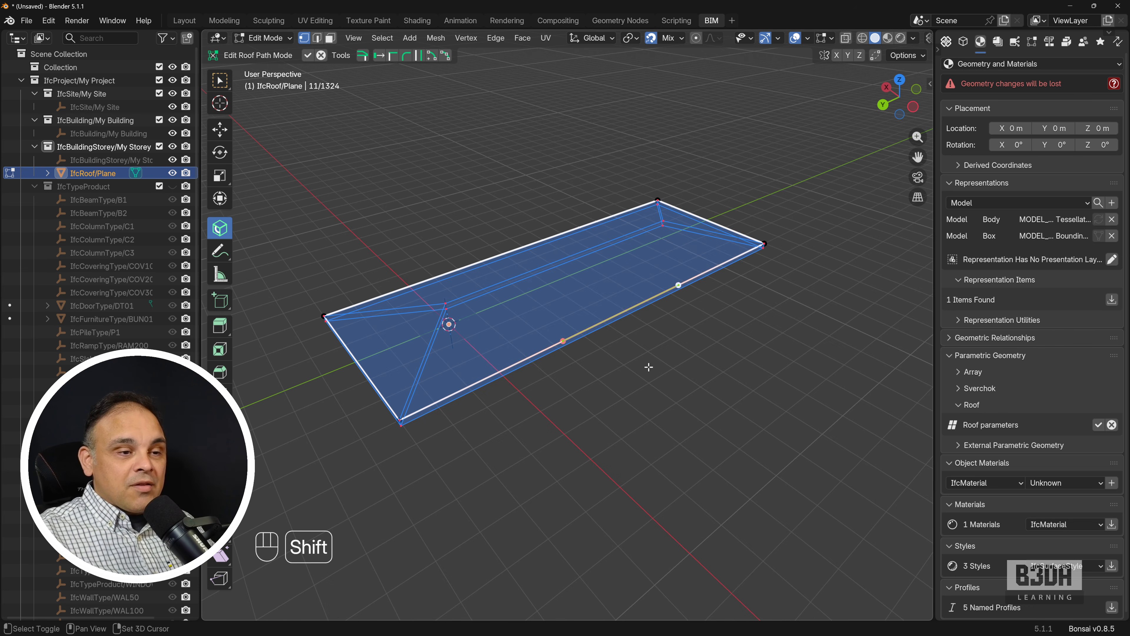
{"action": "key", "text": "e"}
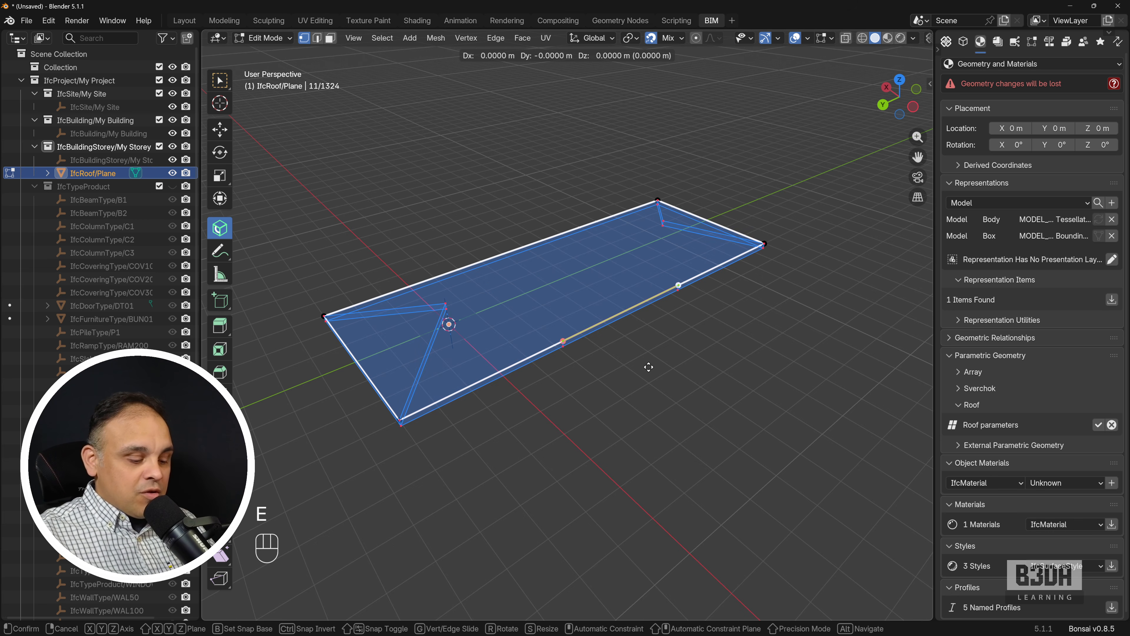
{"action": "key", "text": "x"}
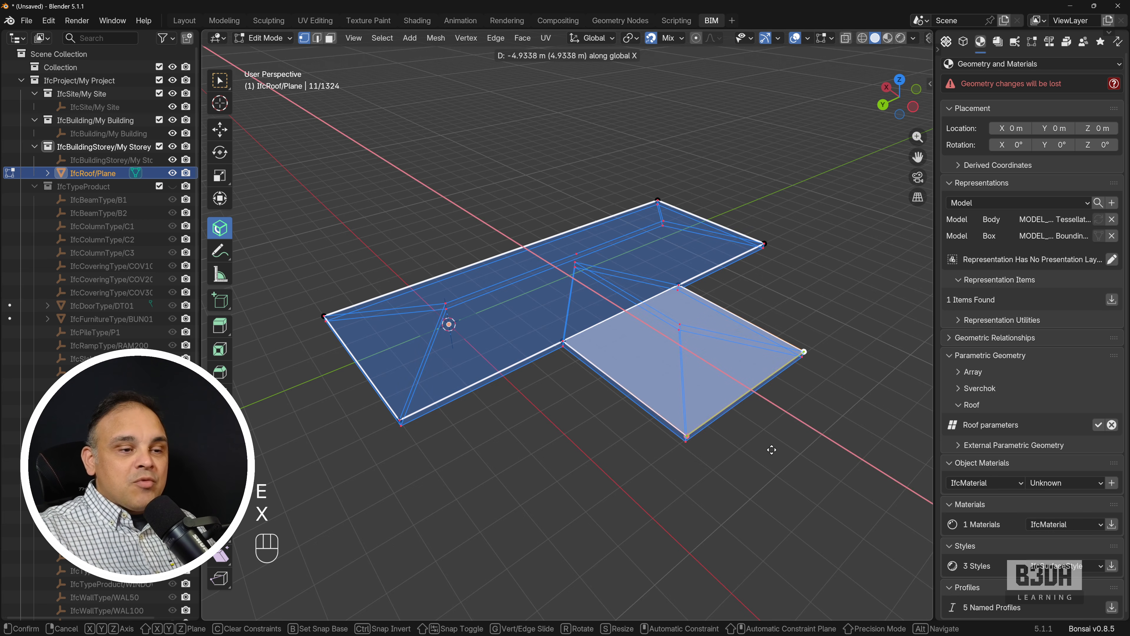
{"action": "left_click", "coordinate": [771, 450]}
{"action": "middle_click_drag", "start_coordinate": [771, 450], "coordinate": [628, 401]}
{"action": "key", "text": "Tab"}
{"action": "mouse_move", "coordinate": [592, 354]}
{"action": "middle_mouse_down"}
{"action": "mouse_move", "coordinate": [572, 369]}
{"action": "mouse_move", "coordinate": [515, 362]}
{"action": "mouse_move", "coordinate": [642, 360]}
{"action": "mouse_move", "coordinate": [502, 363]}
{"action": "mouse_move", "coordinate": [482, 375]}
{"action": "mouse_move", "coordinate": [605, 354]}
{"action": "middle_mouse_up"}
- Subdivide the long edge opposite the wing once and move its new midpoint about 4.34 m in the negative Y direction
{"action": "key", "text": "Tab"}
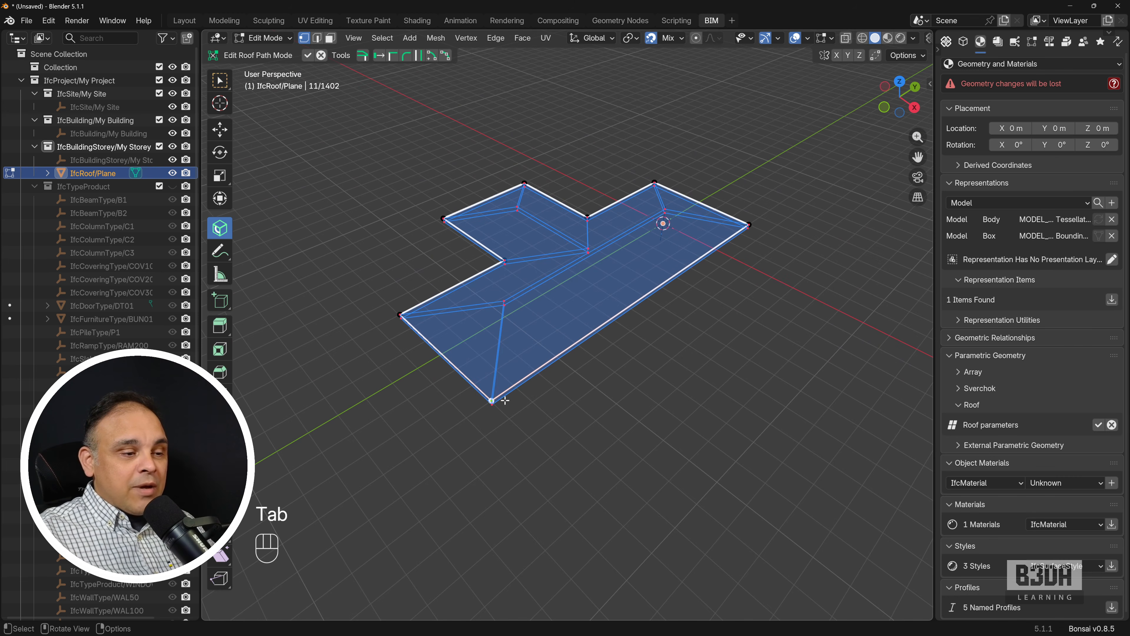
{"action": "left_click", "coordinate": [749, 224], "text": "shift"}
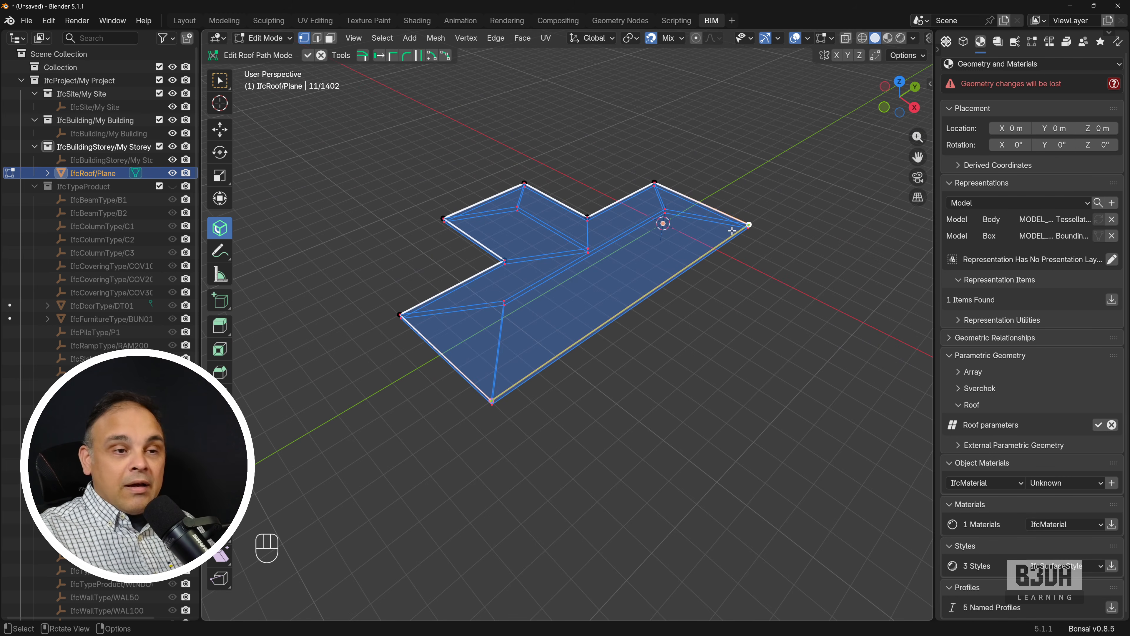
{"action": "right_click", "coordinate": [666, 274]}
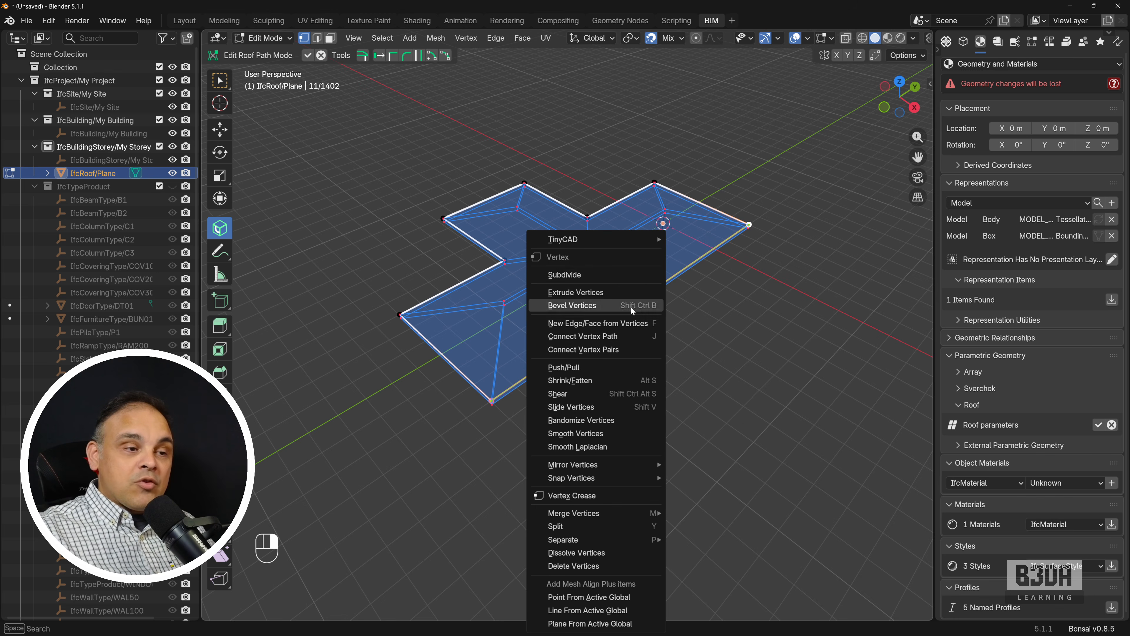
{"action": "left_click", "coordinate": [615, 271]}
{"action": "left_click", "coordinate": [651, 293]}
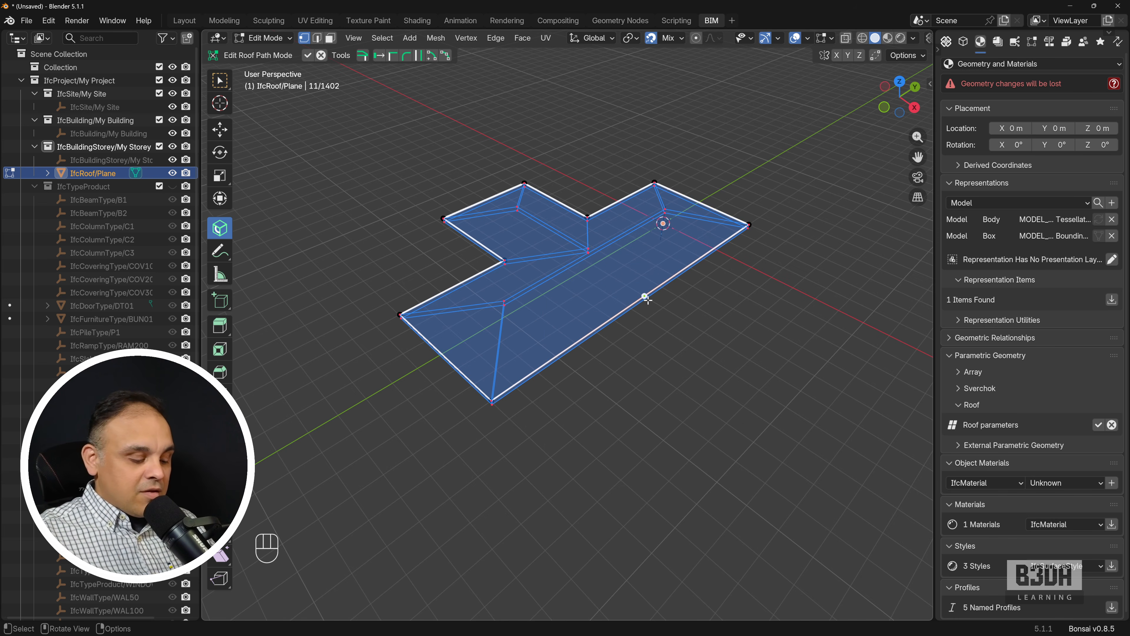
{"action": "key", "text": "g"}
{"action": "key", "text": "x"}
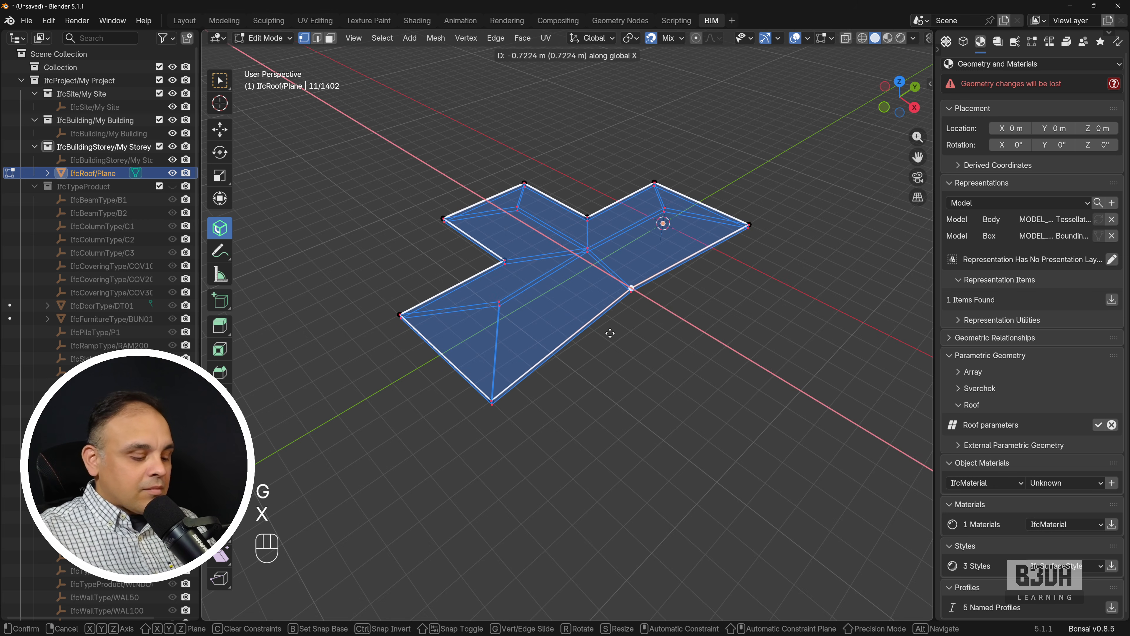
{"action": "key", "text": "y"}
{"action": "left_click", "coordinate": [589, 374]}
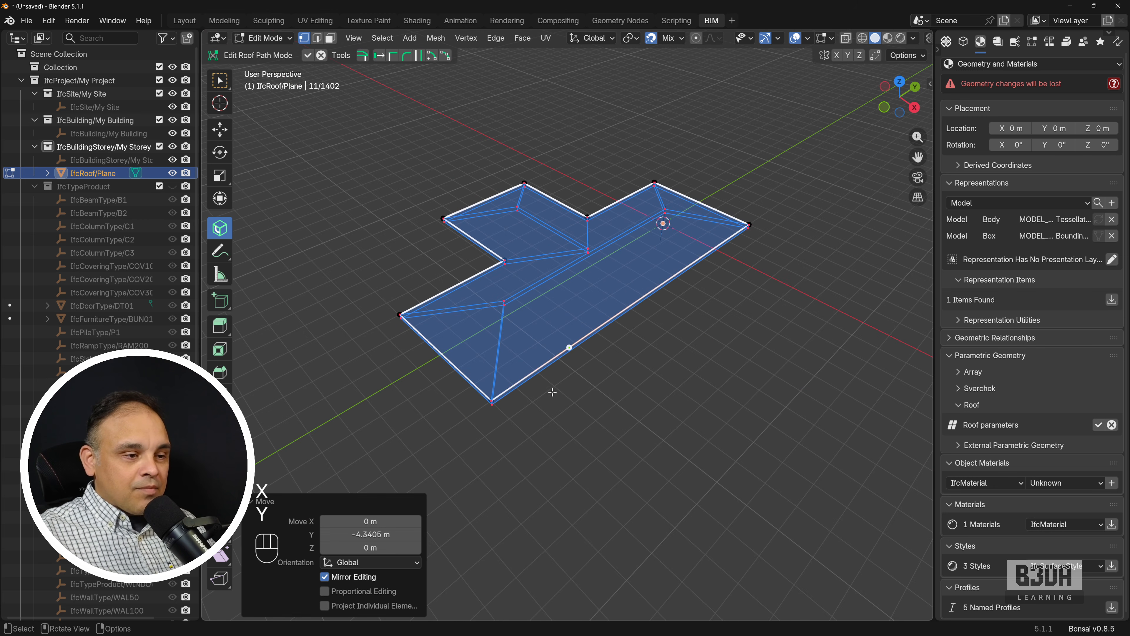
- Extrude the segment between the moved point and the adjacent corner outward along positive X as a second wing and finish the path edit
{"action": "left_click", "coordinate": [495, 402], "text": "shift"}
{"action": "key", "text": "e"}
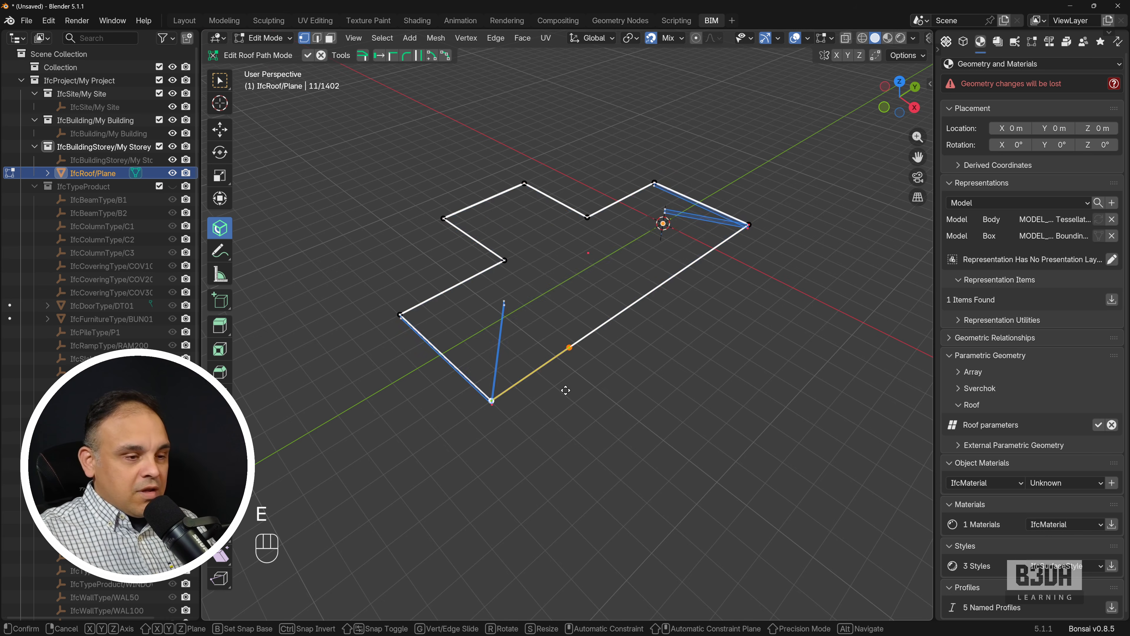
{"action": "key", "text": "x"}
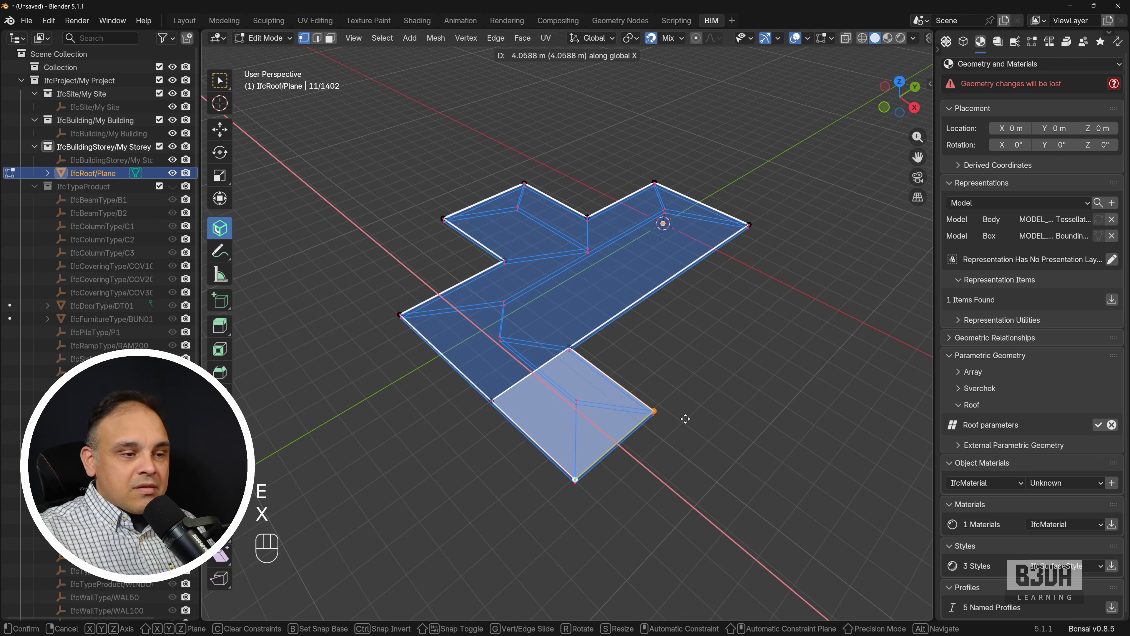
{"action": "left_click", "coordinate": [698, 429]}
{"action": "key", "text": "Tab"}
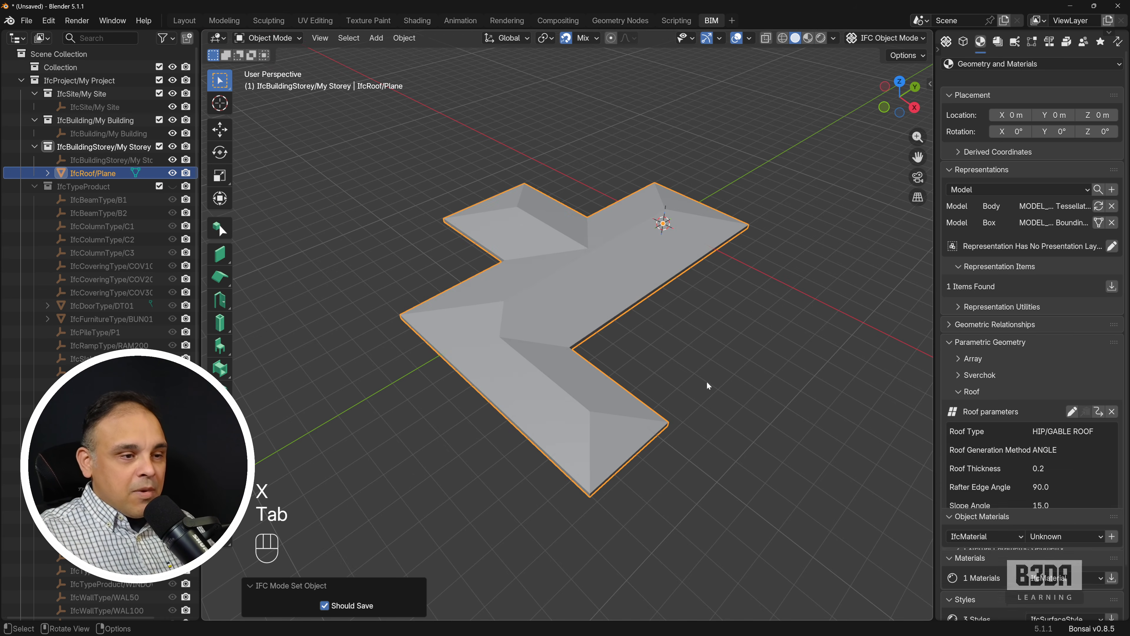
{"action": "middle_click_drag", "start_coordinate": [707, 381], "coordinate": [610, 399]}
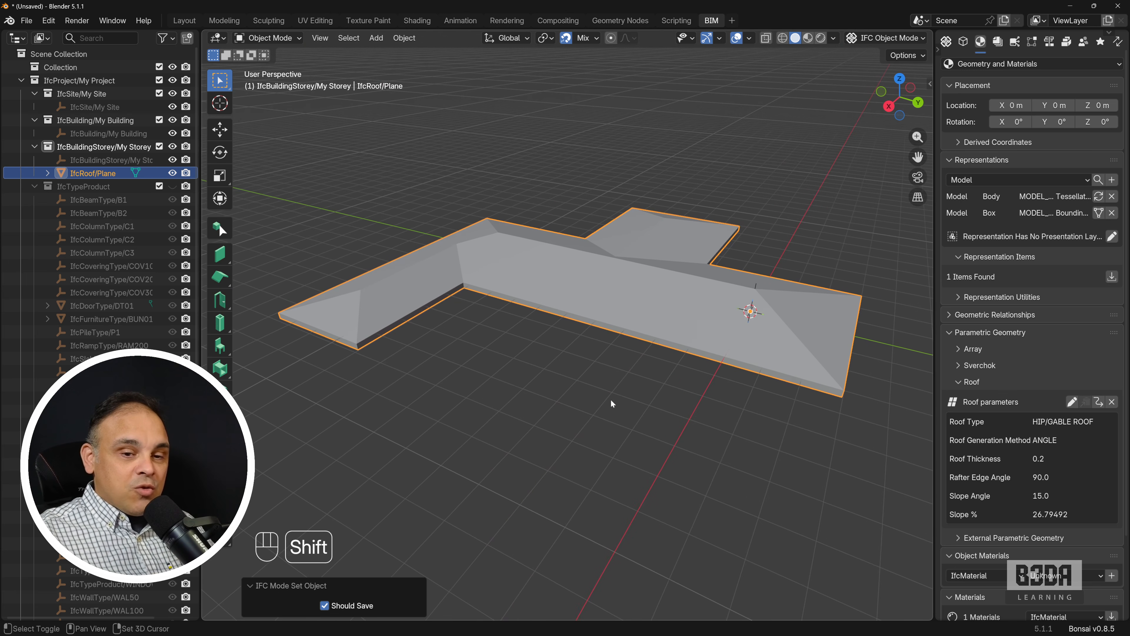
- Set the roof's slope angle to 30° and finish editing the roof parameters
{"action": "left_click", "coordinate": [1071, 401]}
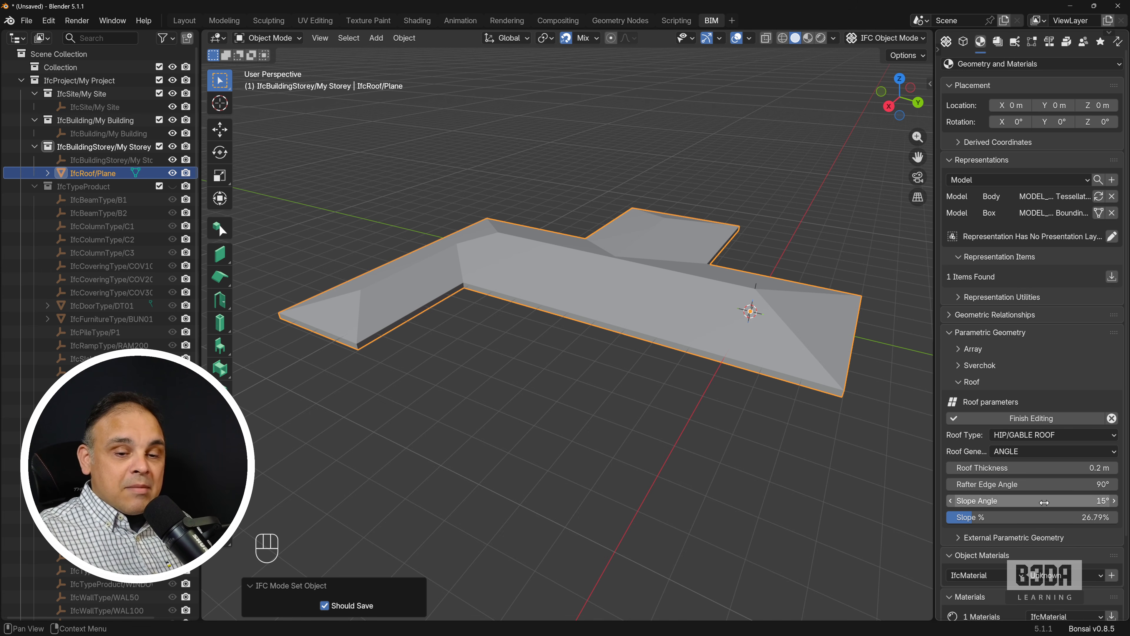
{"action": "left_click", "coordinate": [1024, 501]}
{"action": "type", "text": "30"}
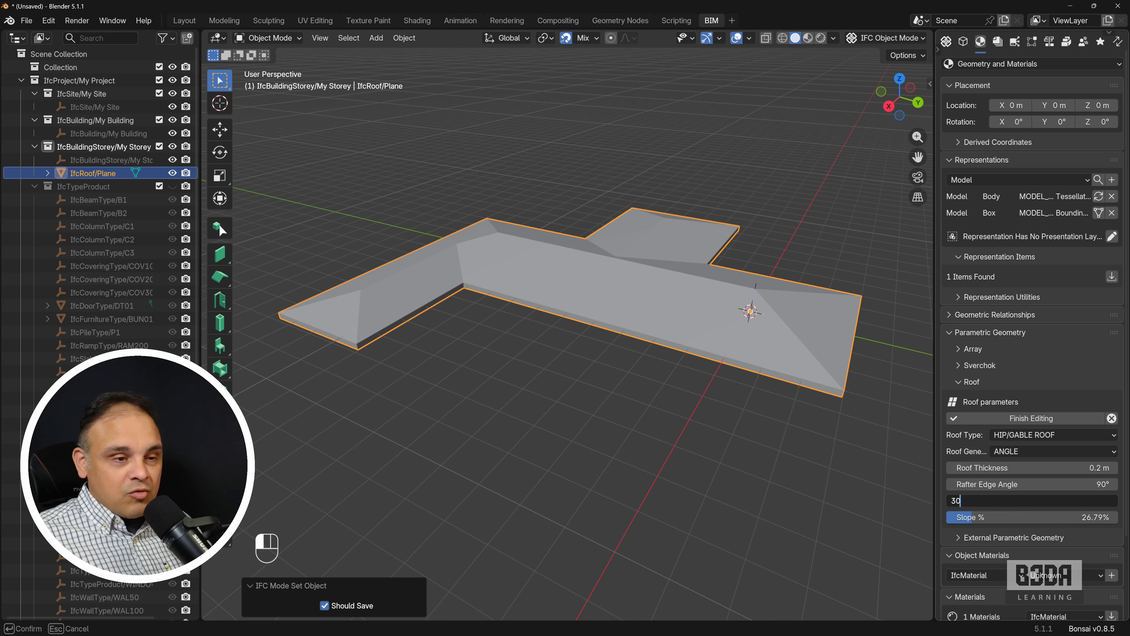
{"action": "key", "text": "Return"}
{"action": "middle_click_drag", "start_coordinate": [461, 301], "coordinate": [619, 344]}
{"action": "middle_click_drag", "start_coordinate": [566, 376], "coordinate": [576, 355]}
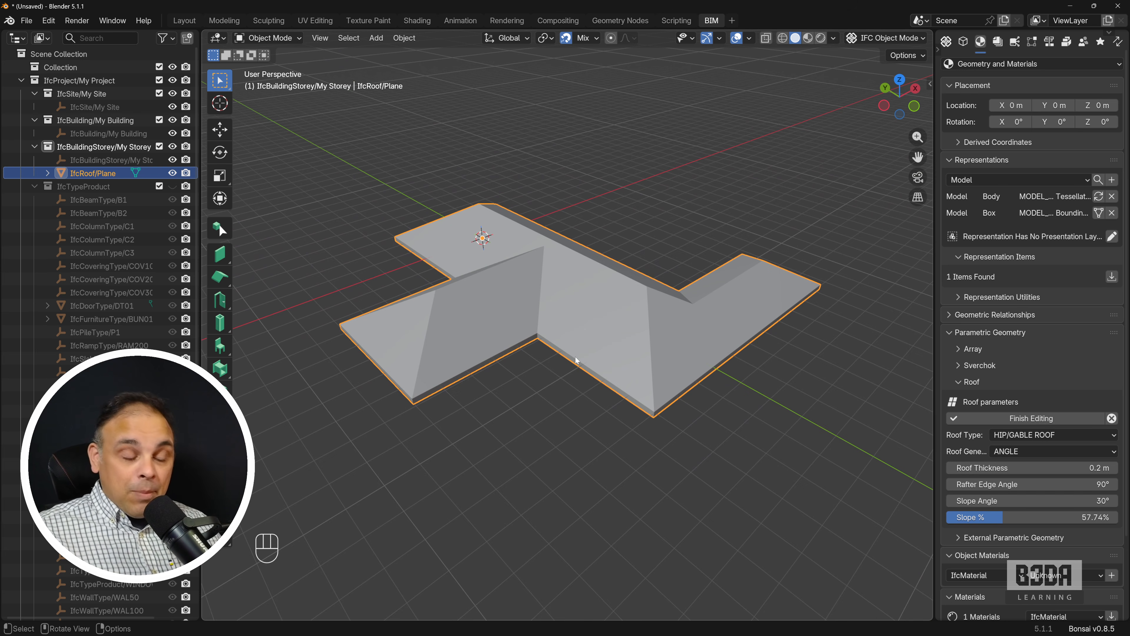
{"action": "key", "text": "Tab"}
{"action": "key", "text": "Tab"}
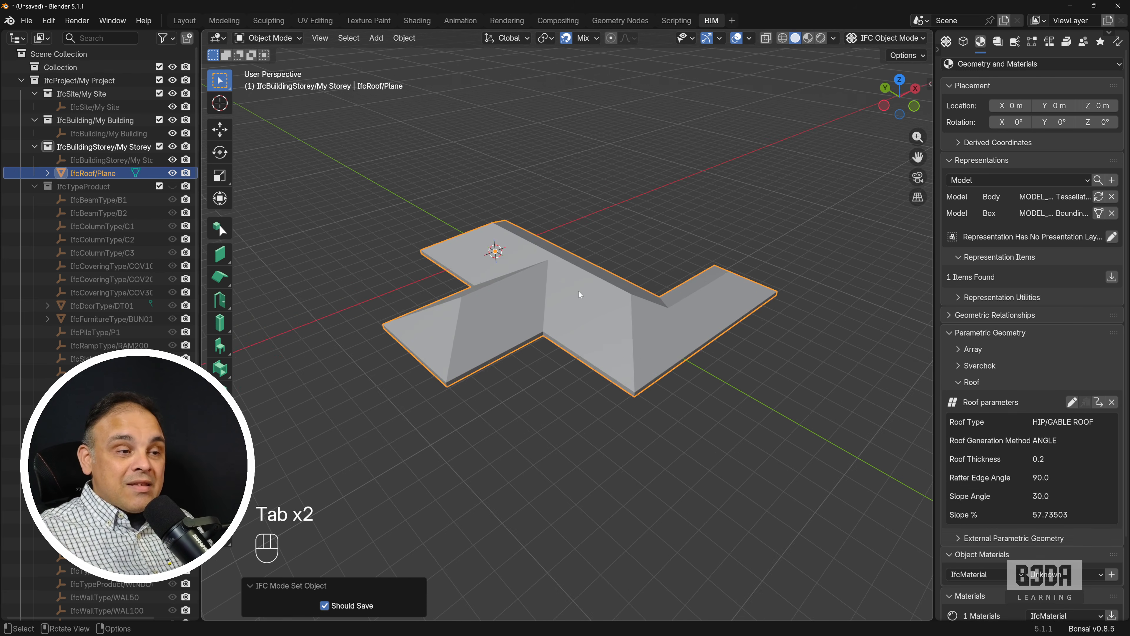
- Place the 3D cursor beside the roof, add a mesh plane there and scale it uniformly by 5.4
{"action": "middle_click_drag", "start_coordinate": [579, 292], "coordinate": [538, 274], "text": "shift"}
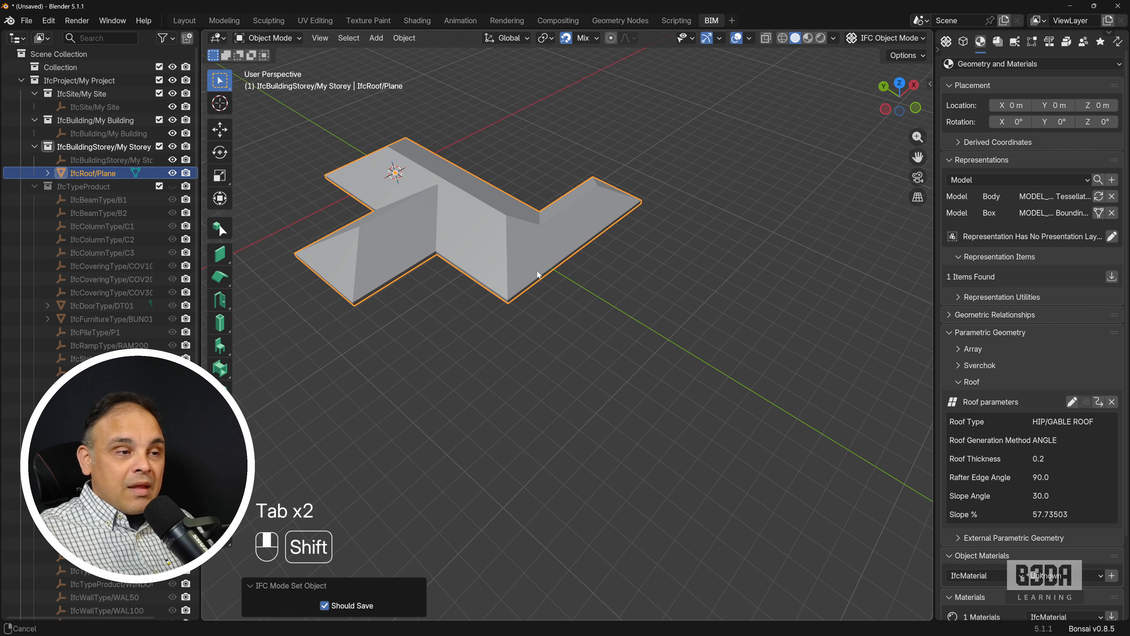
{"action": "key", "text": "shift+a"}
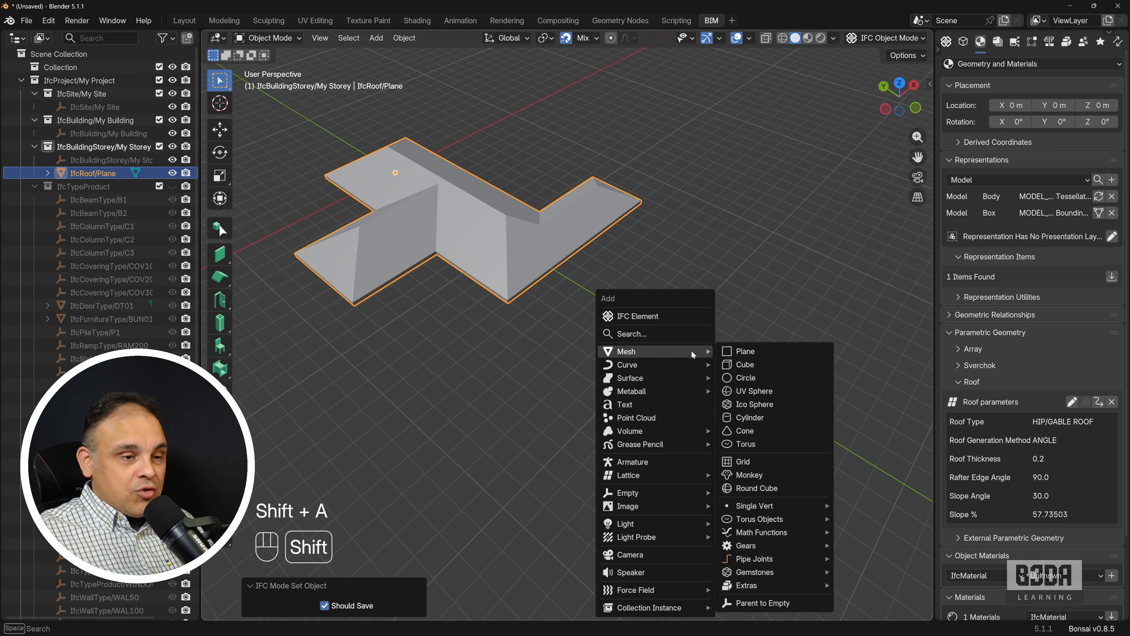
{"action": "left_click", "coordinate": [748, 352]}
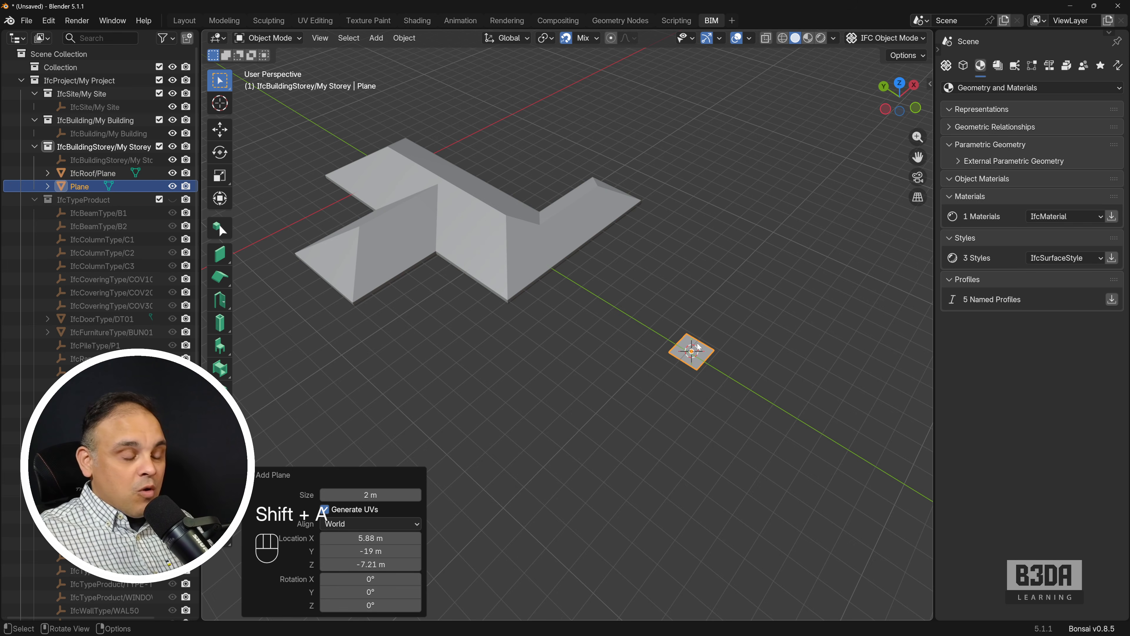
{"action": "key", "text": "s"}
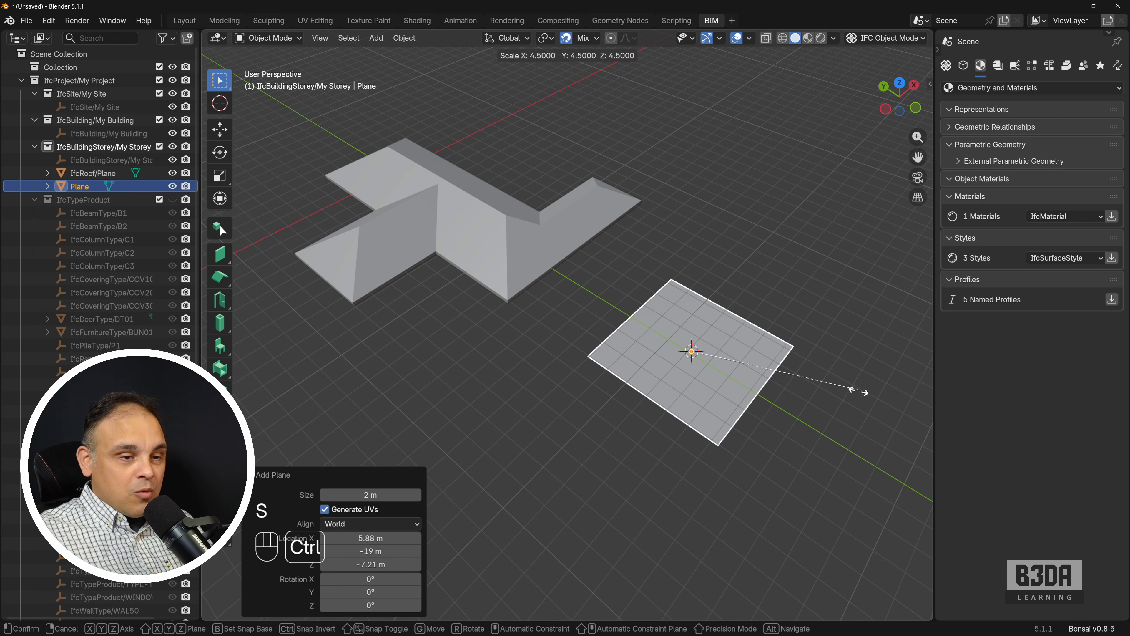
{"action": "left_click", "coordinate": [802, 392]}
{"action": "scroll", "coordinate": [743, 384], "scroll_direction": "down", "scroll_amount": 1}
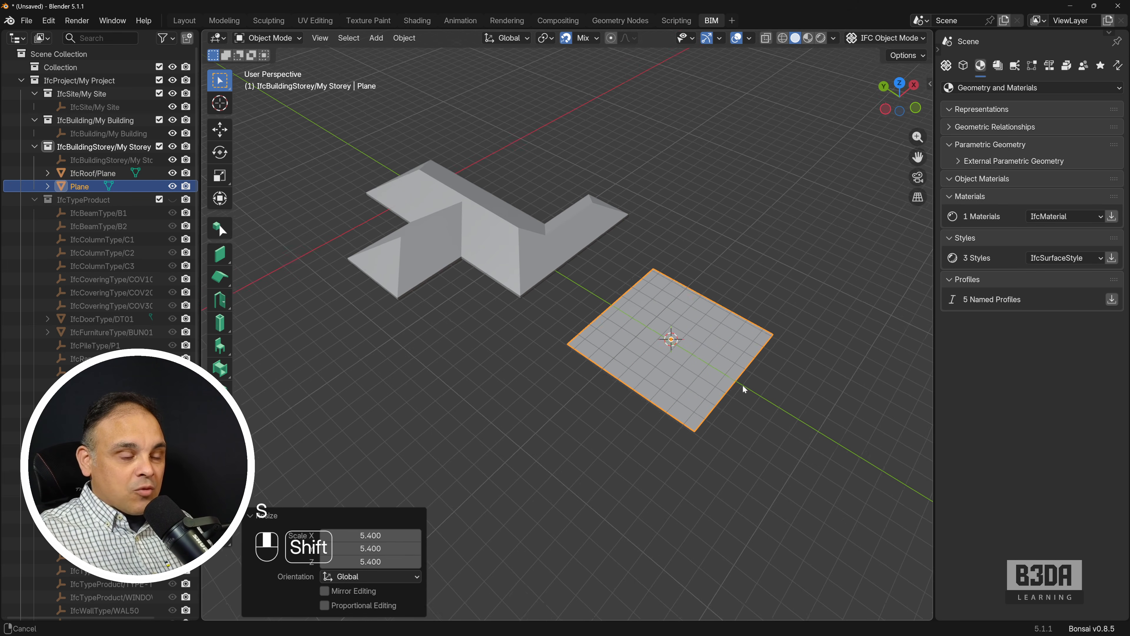
- Apply the new plane's scale
{"action": "key", "text": "Tab"}
{"action": "key", "text": "Tab"}
{"action": "key", "text": "ctrl+a"}
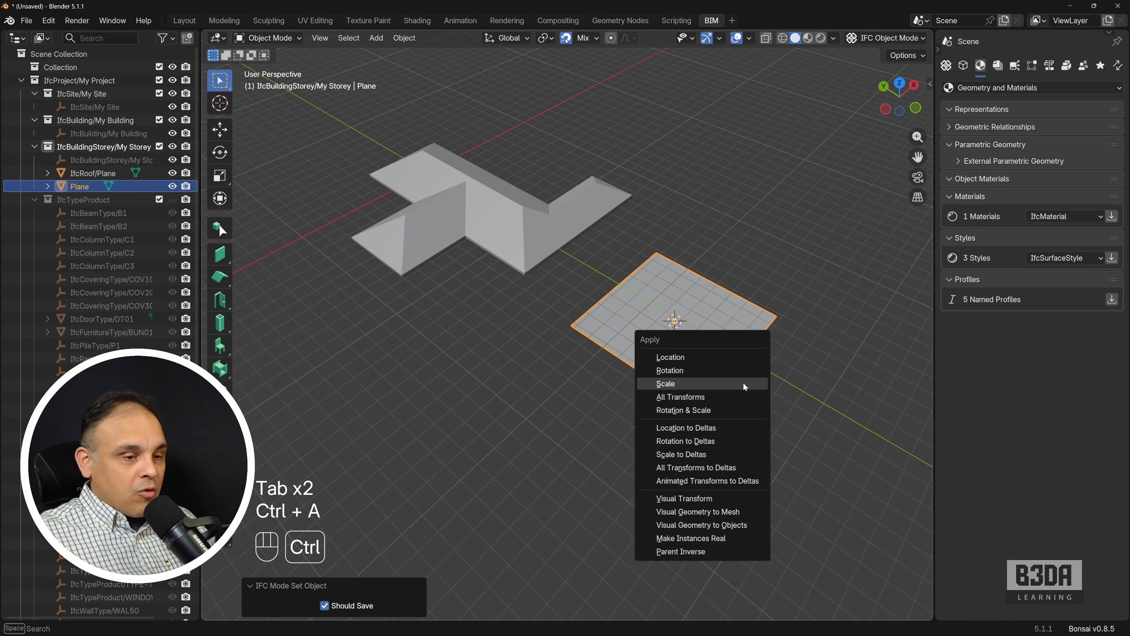
{"action": "left_click", "coordinate": [743, 382]}
- Add one loop cut to the plane parallel to the X axis, slid towards the positive Y edge with a factor of about -0.374
{"action": "key", "text": "Tab"}
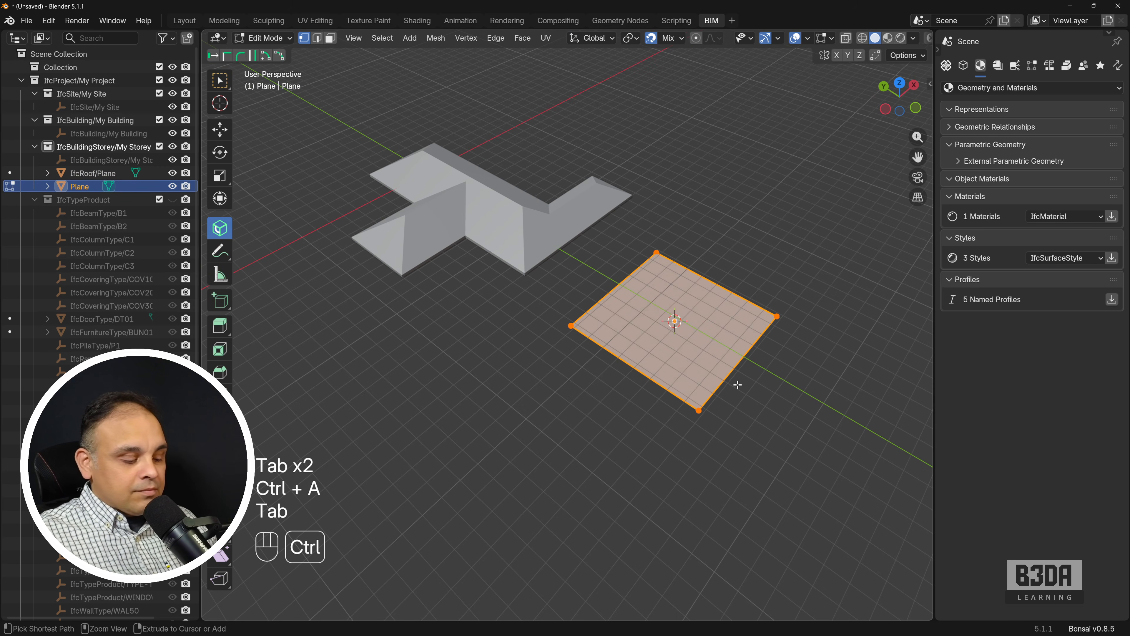
{"action": "key", "text": "ctrl+r"}
{"action": "left_click", "coordinate": [651, 372]}
{"action": "left_click", "coordinate": [627, 357]}
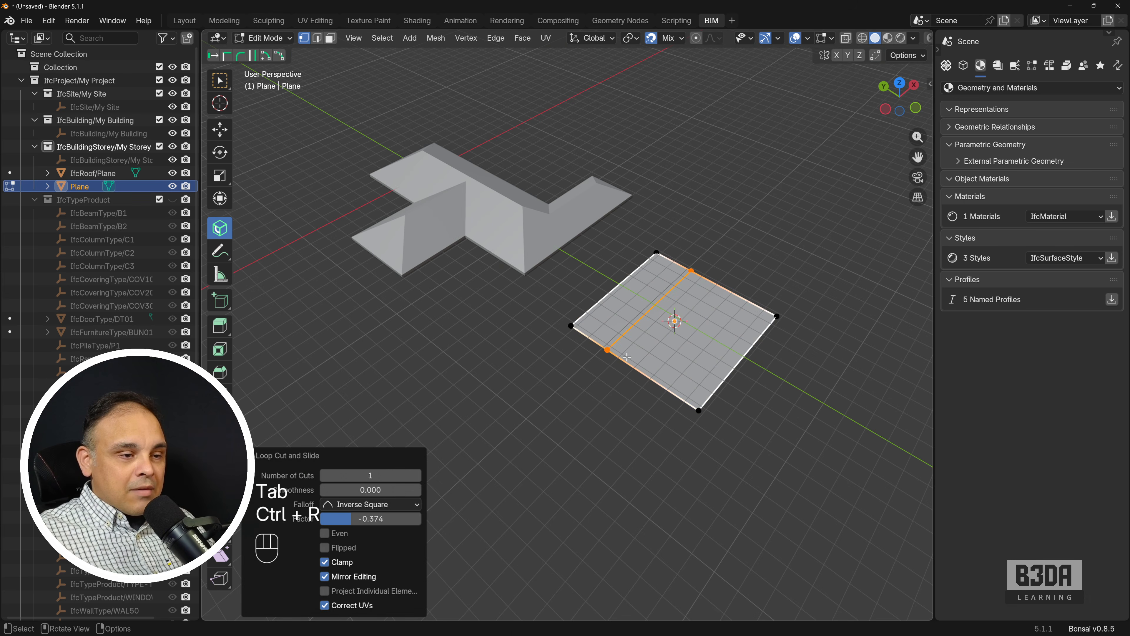
- Extrude the short edge segment on the plane's negative X side about 6.1 m along negative X as a wing
{"action": "left_click_drag", "start_coordinate": [565, 320], "coordinate": [611, 362]}
{"action": "key", "text": "e"}
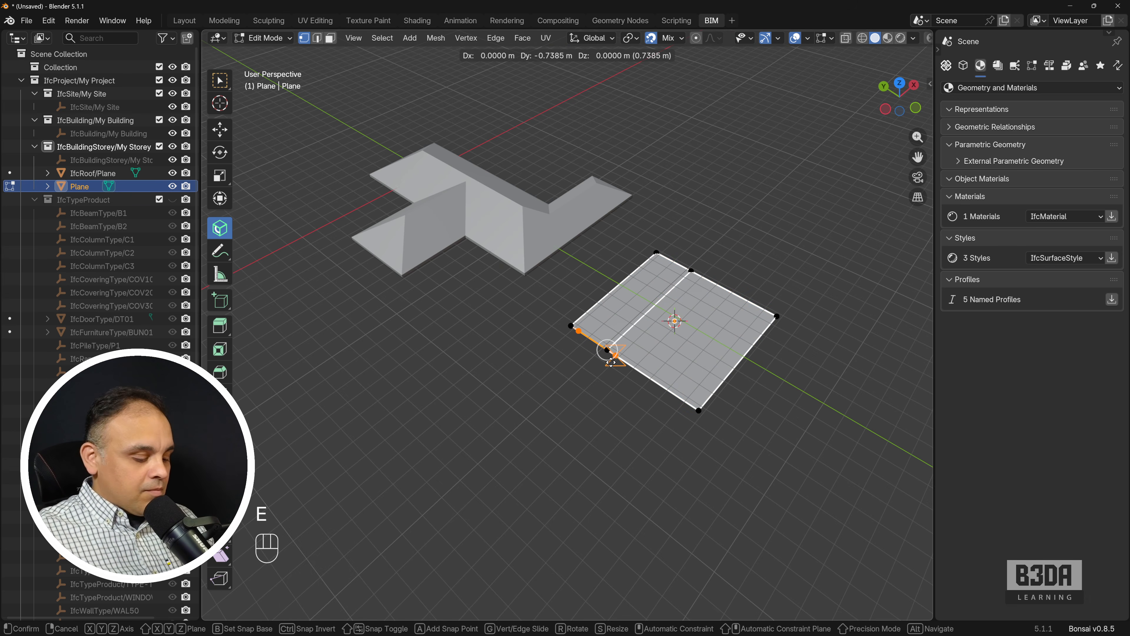
{"action": "key", "text": "x"}
{"action": "left_click", "coordinate": [662, 376]}
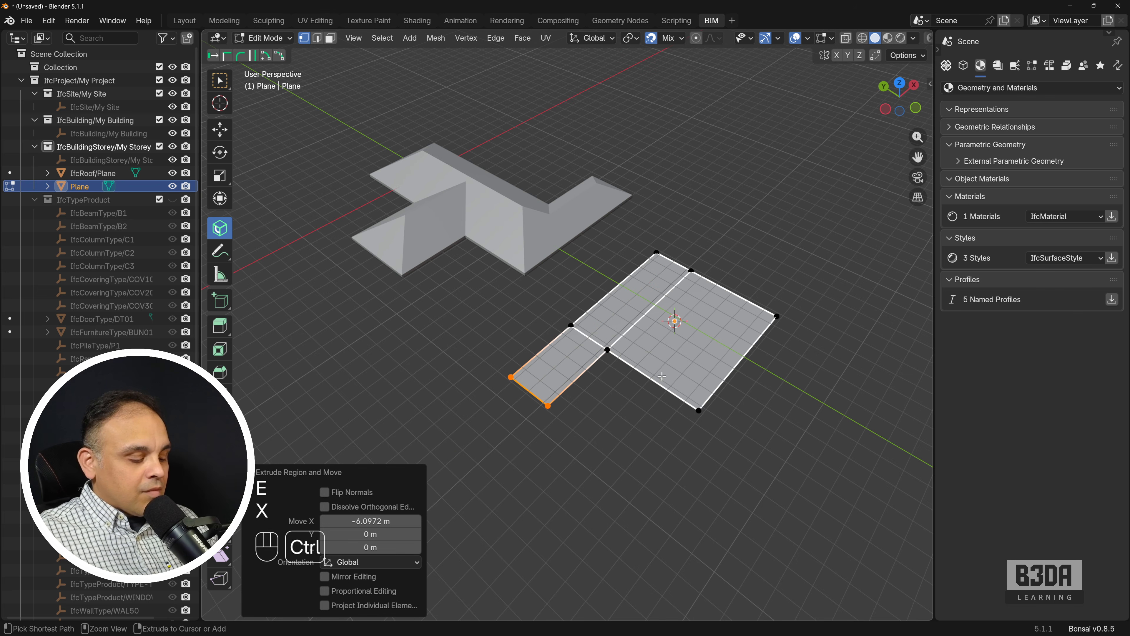
- Add a second loop cut across the plane parallel to the Y axis, slid towards the positive X edge by a factor of about -0.38
{"action": "key", "text": "ctrl+r"}
{"action": "left_click", "coordinate": [681, 303]}
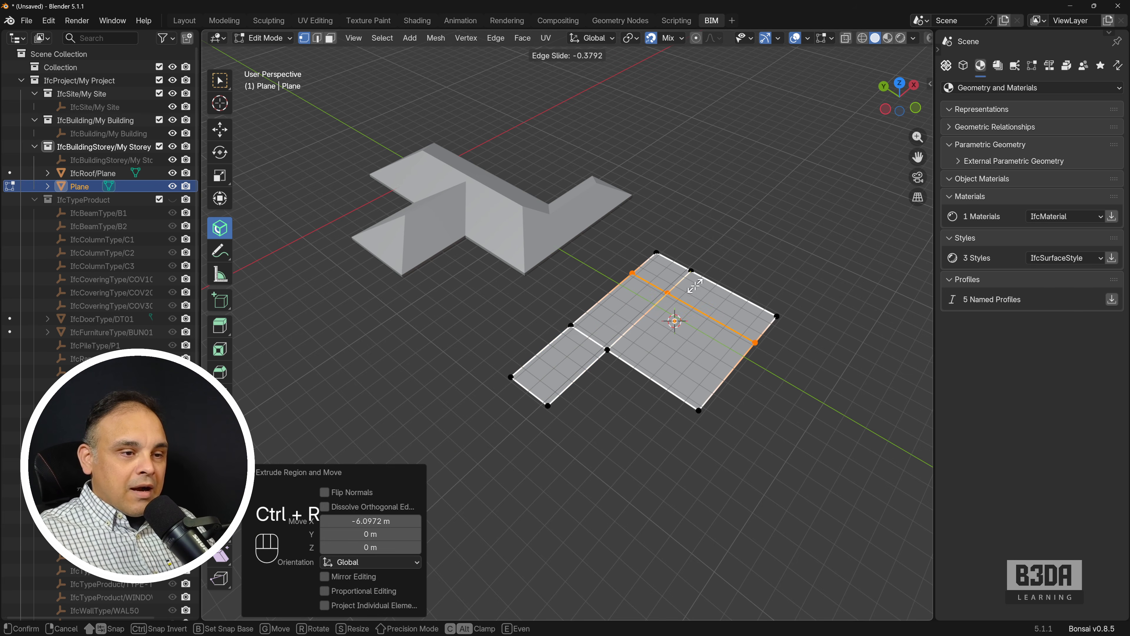
{"action": "left_click", "coordinate": [694, 286]}
- Extrude the short edge segment on the negative Y side about 5.11 m along negative Y as a second wing and finish mesh editing
{"action": "left_click_drag", "start_coordinate": [739, 303], "coordinate": [804, 377]}
{"action": "key", "text": "e"}
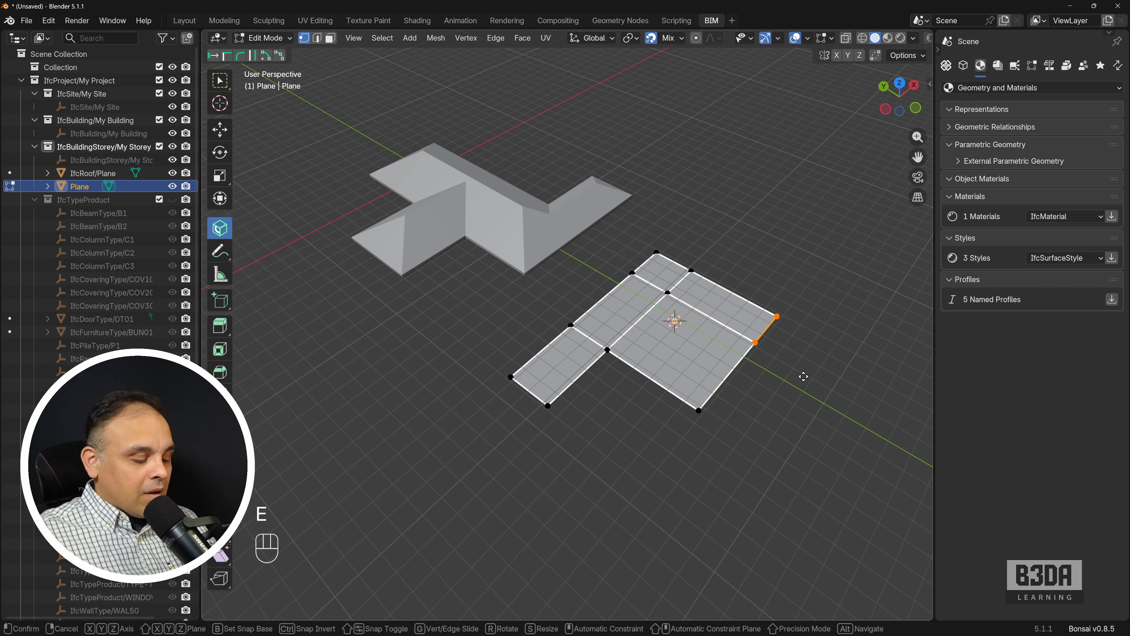
{"action": "key", "text": "y"}
{"action": "left_click", "coordinate": [806, 424]}
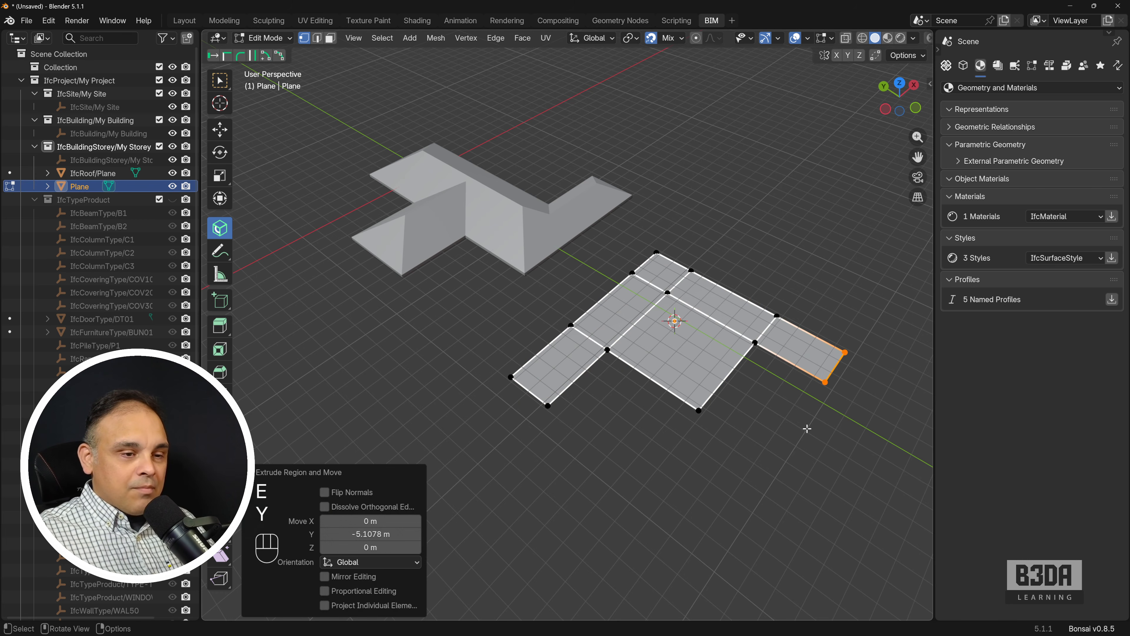
{"action": "key", "text": "Tab"}
- Apply the scale of the reshaped two-winged plane
{"action": "middle_click_drag", "start_coordinate": [806, 425], "coordinate": [723, 433]}
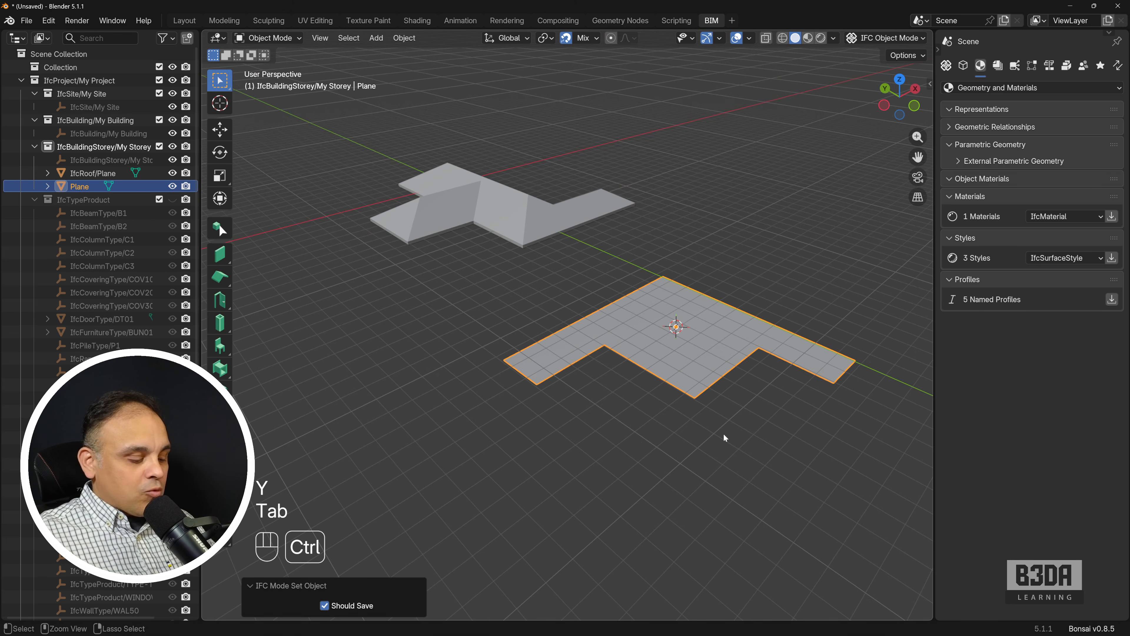
{"action": "key", "text": "ctrl+a"}
{"action": "left_click", "coordinate": [723, 432]}
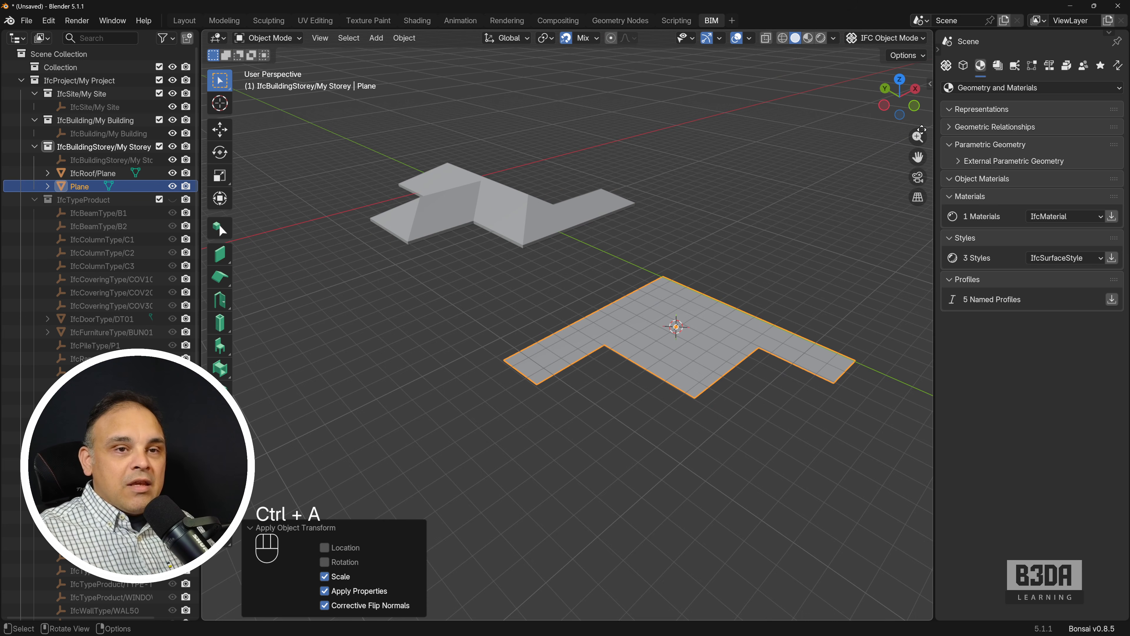
- Assign the IfcRoof class with predefined type GABLE_ROOF to the plane and add parametric roof geometry to it
{"action": "left_click", "coordinate": [964, 66]}
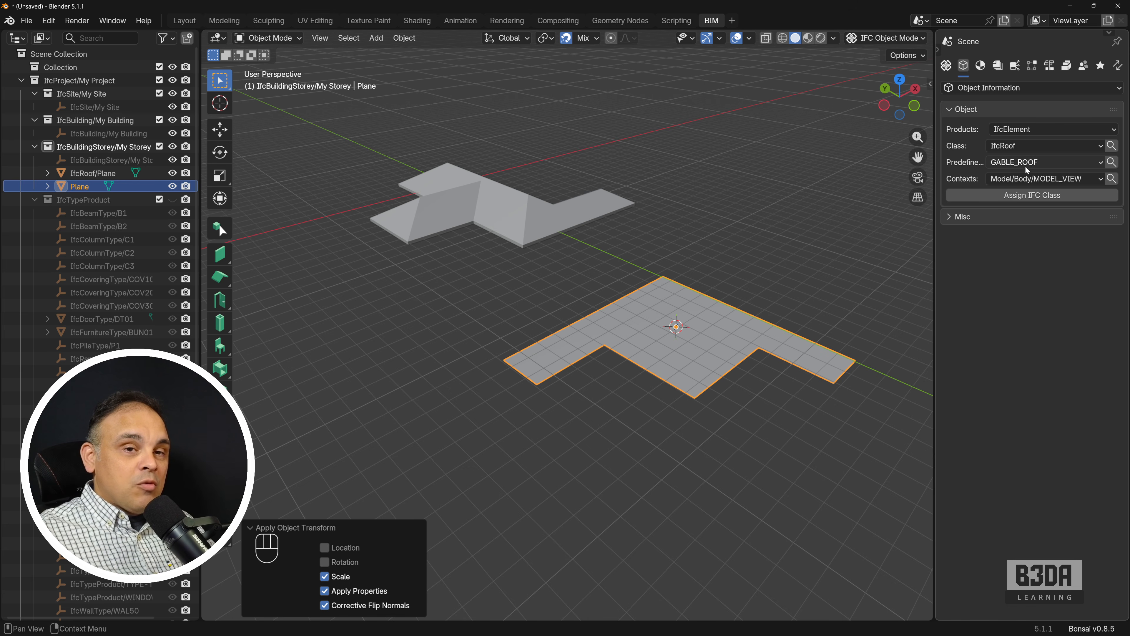
{"action": "left_click", "coordinate": [1042, 196]}
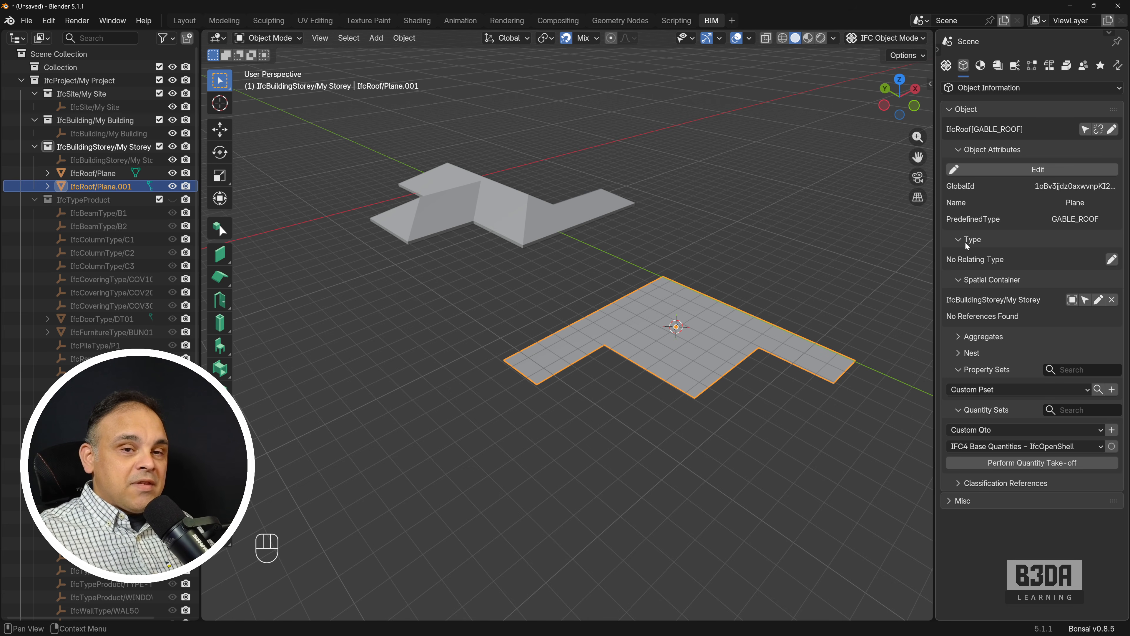
{"action": "left_click", "coordinate": [981, 66]}
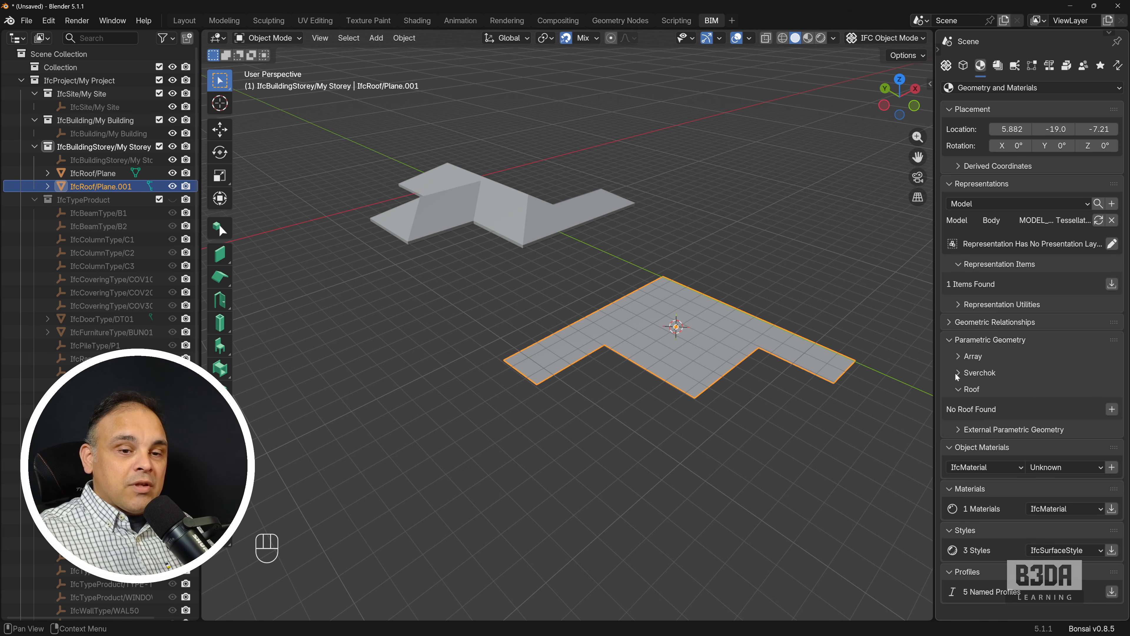
{"action": "left_click", "coordinate": [1111, 409]}
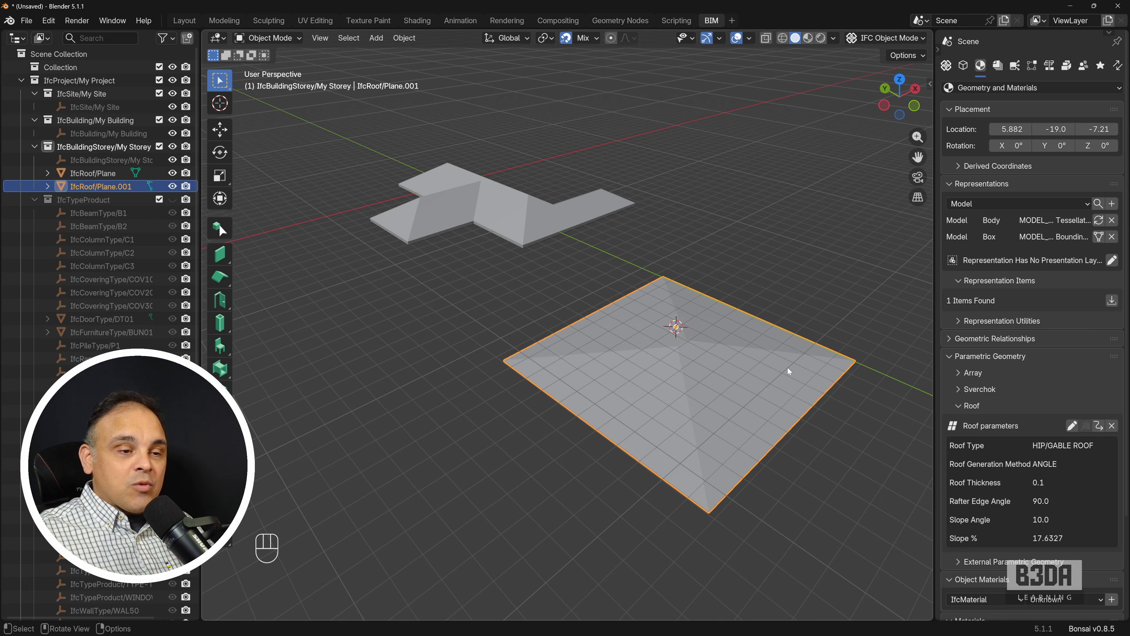
{"action": "middle_click_drag", "start_coordinate": [787, 367], "coordinate": [721, 427]}
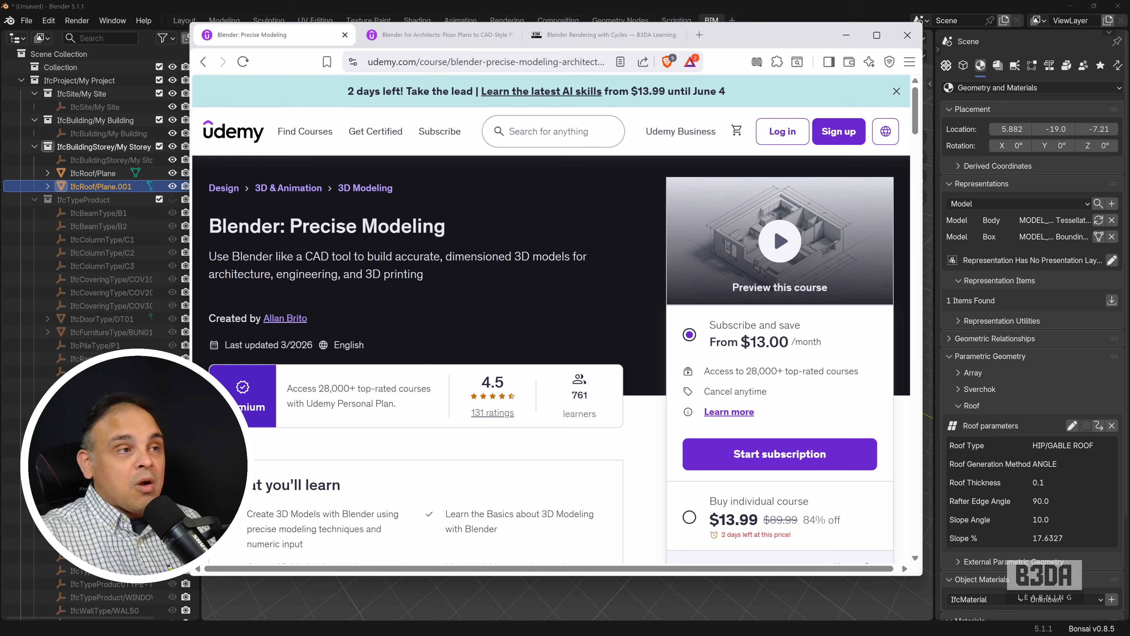
- View the browser pages for the Blender for Architects: Floor Plans to CAD-Style PDFs course and the Blender Rendering with Cycles book
{"action": "left_click", "coordinate": [441, 37]}
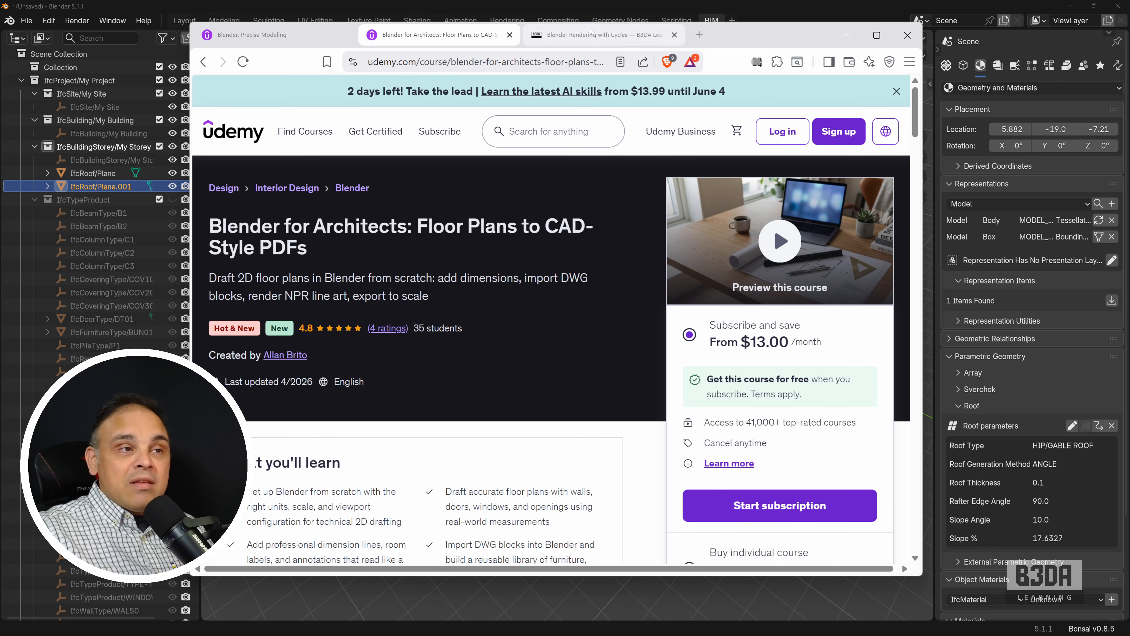
{"action": "left_click", "coordinate": [605, 35]}
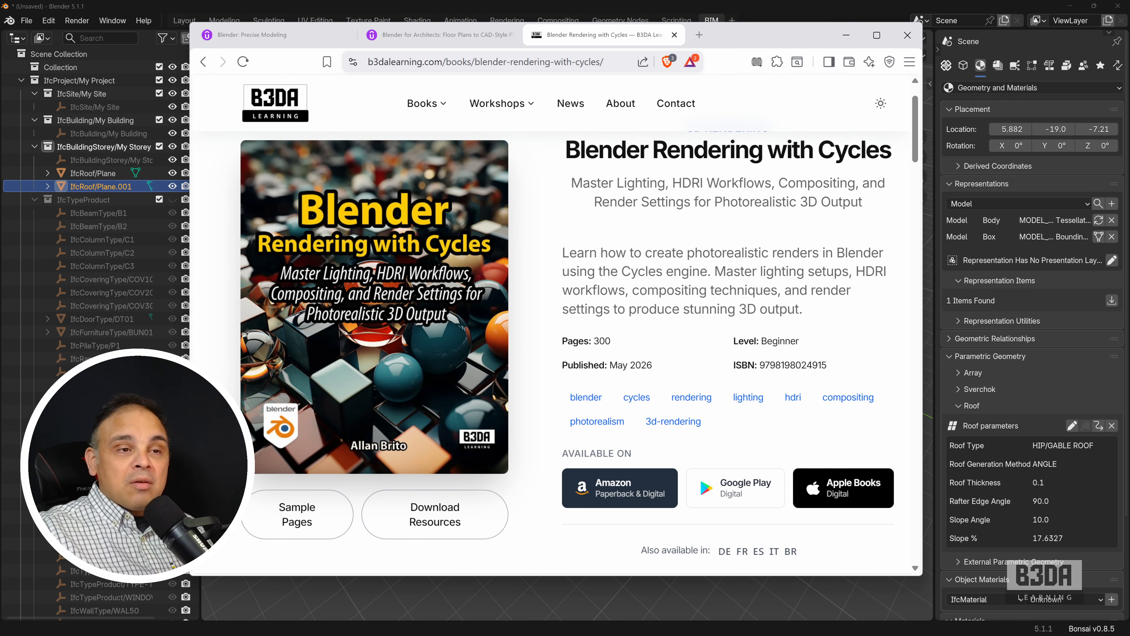